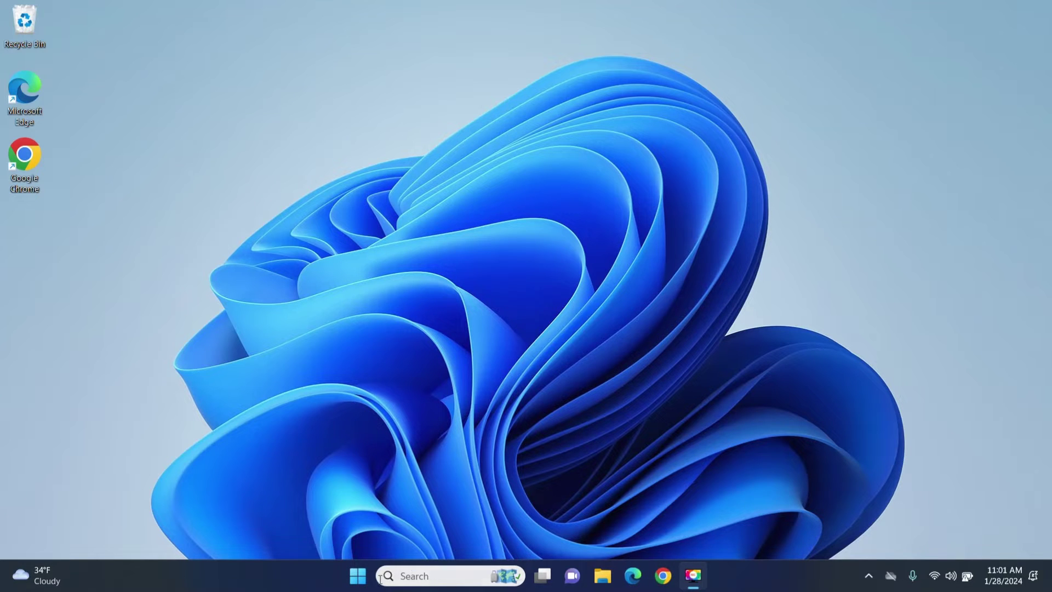
# Step: Open the tray's hidden-icons flyout to list the background app icons
pyautogui.click(696, 584)
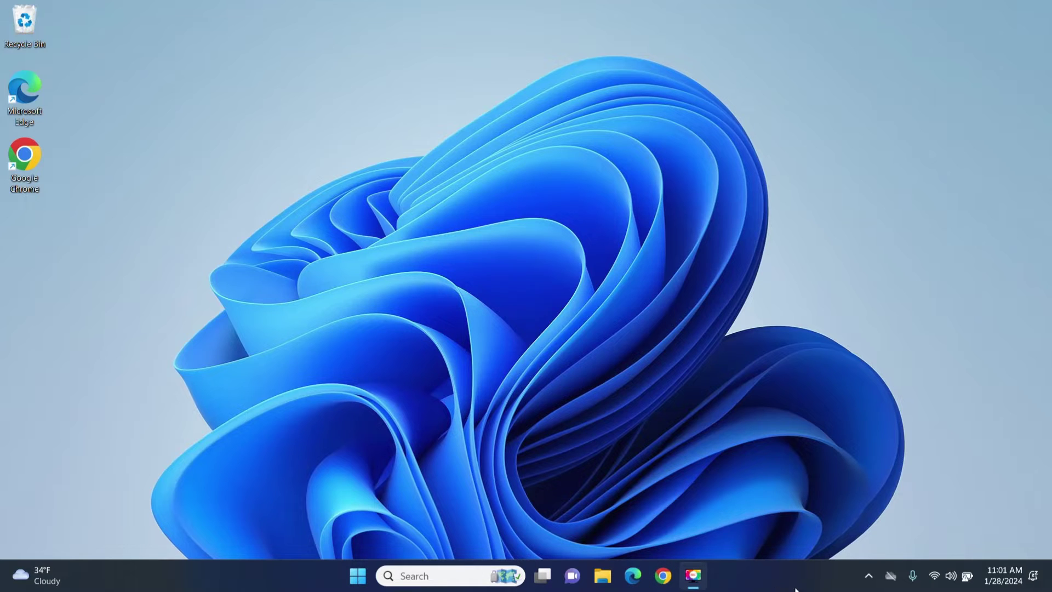
pyautogui.click(868, 576)
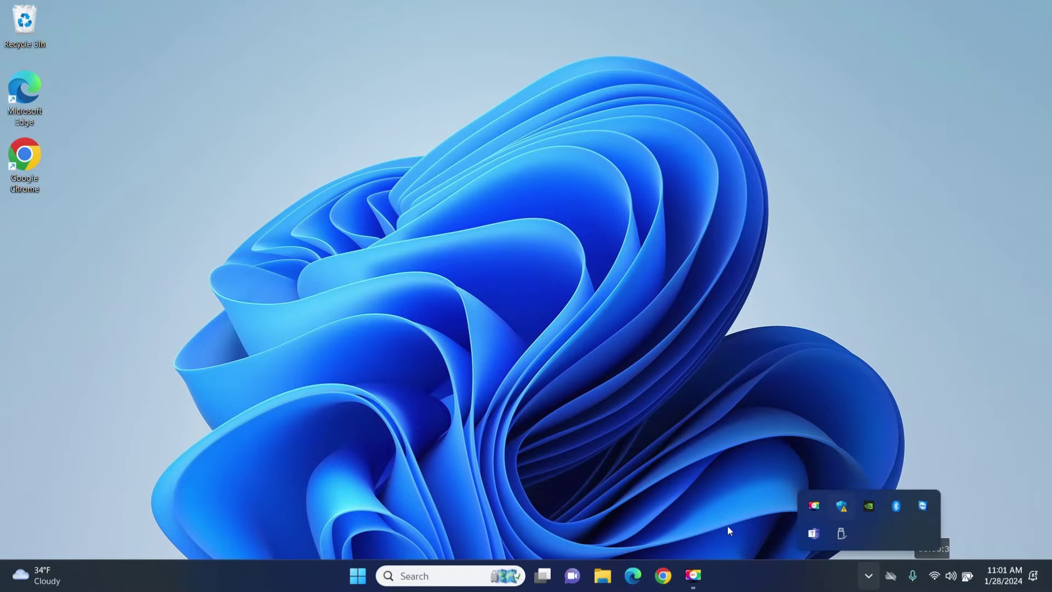
# Step: Dismiss the tray flyout, then open and close the Widgets news board twice
pyautogui.click(738, 577)
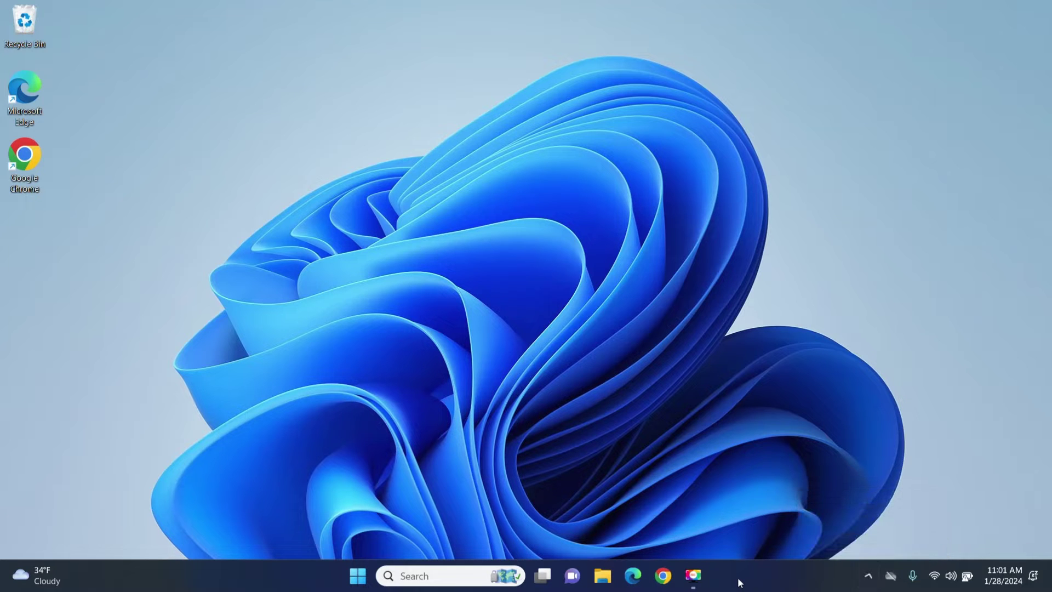
pyautogui.click(41, 576)
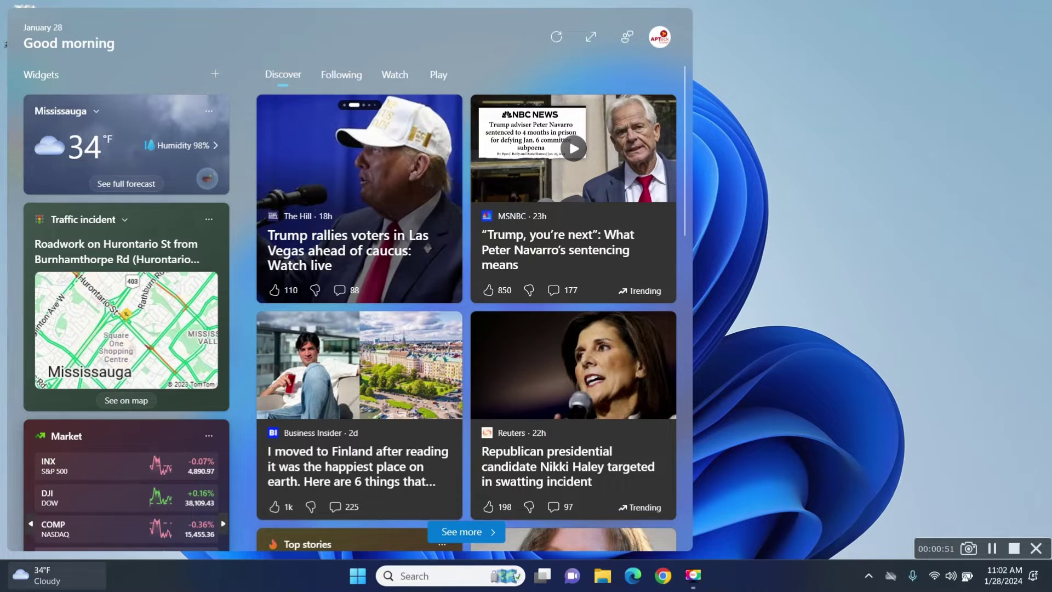
pyautogui.click(778, 331)
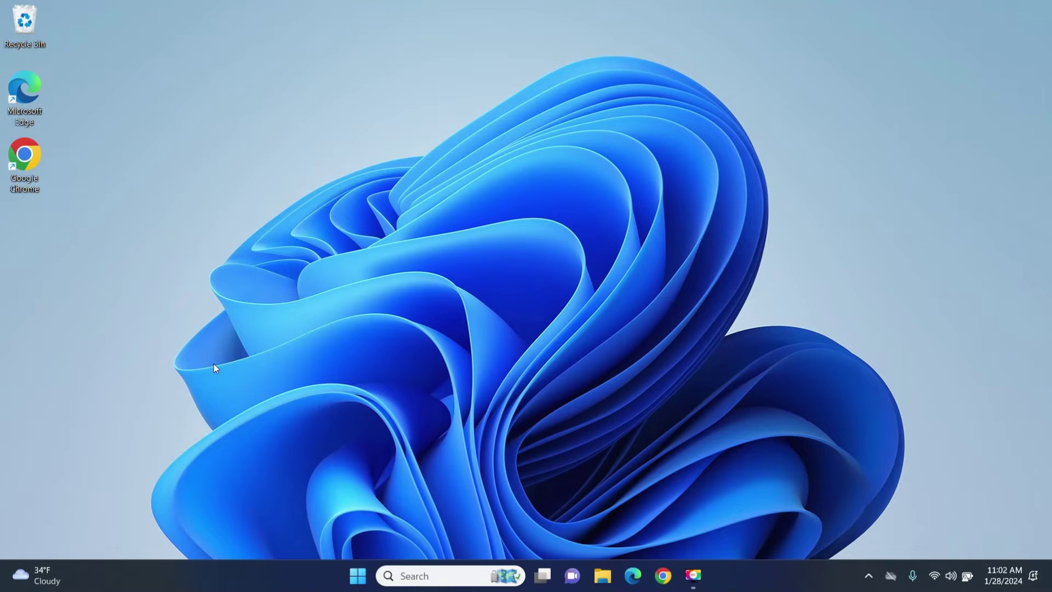
pyautogui.click(28, 578)
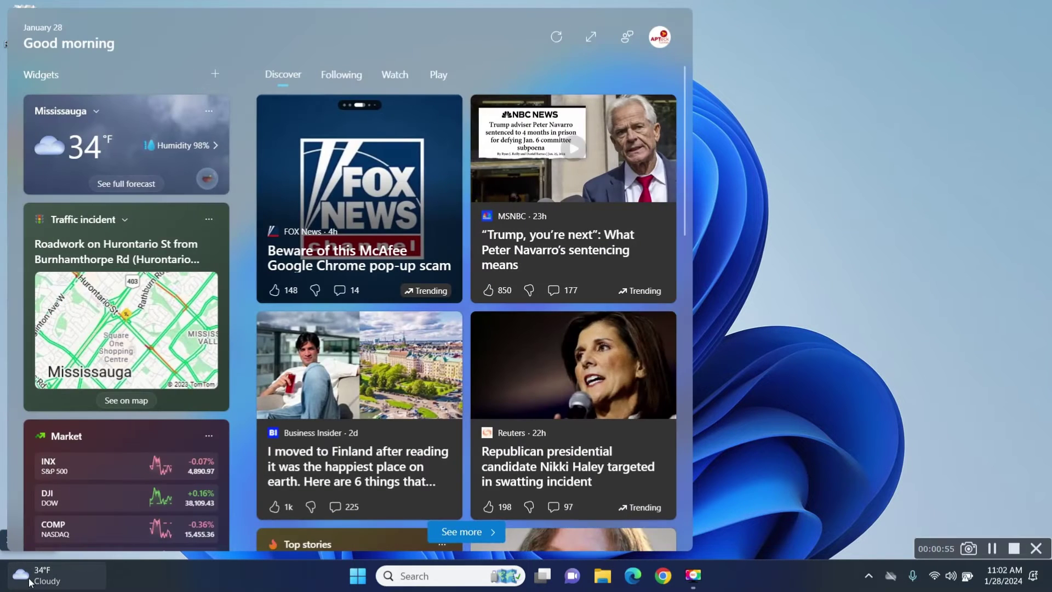
pyautogui.click(797, 453)
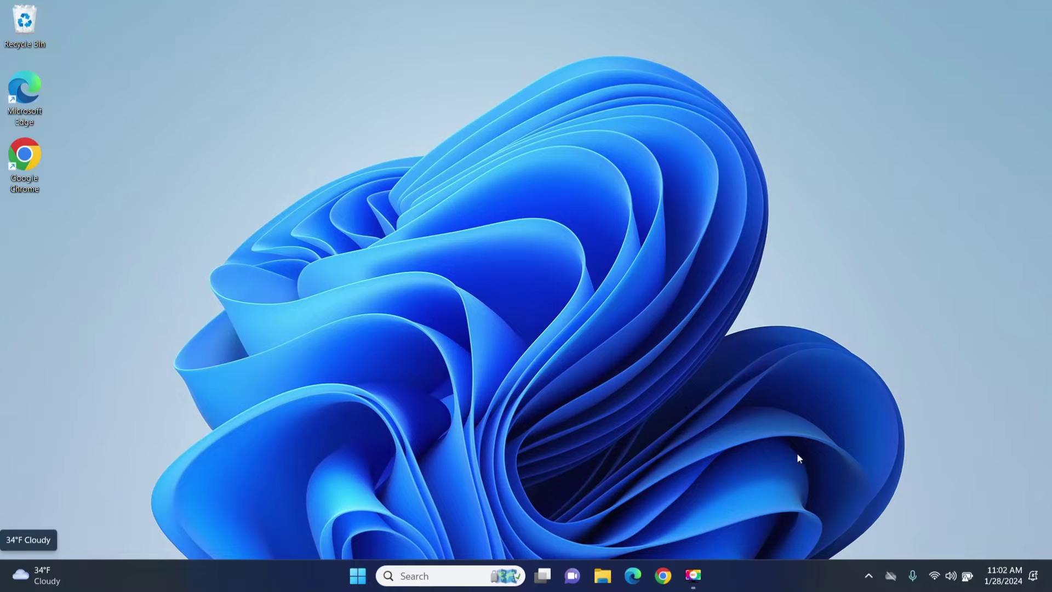
# Step: Switch the Widgets toggle Off in Taskbar settings and close Settings
pyautogui.rightClick(745, 571)
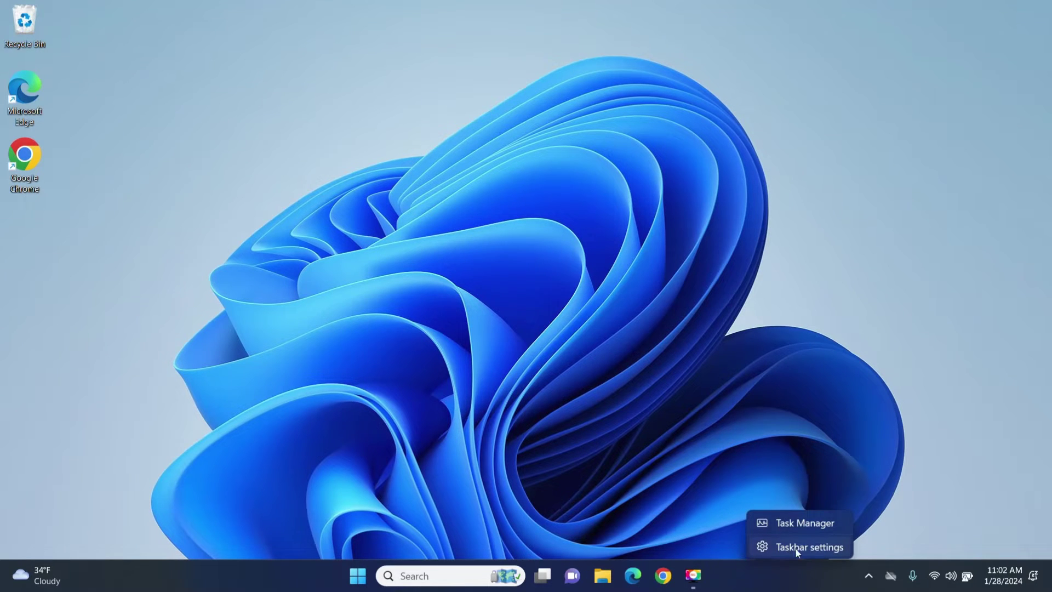
pyautogui.click(815, 549)
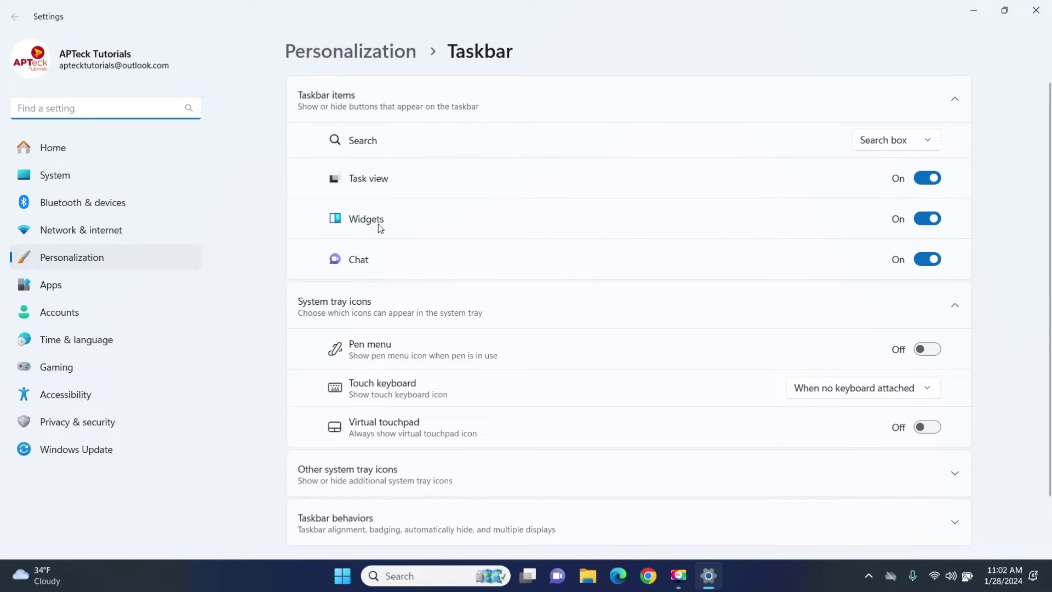
pyautogui.click(922, 220)
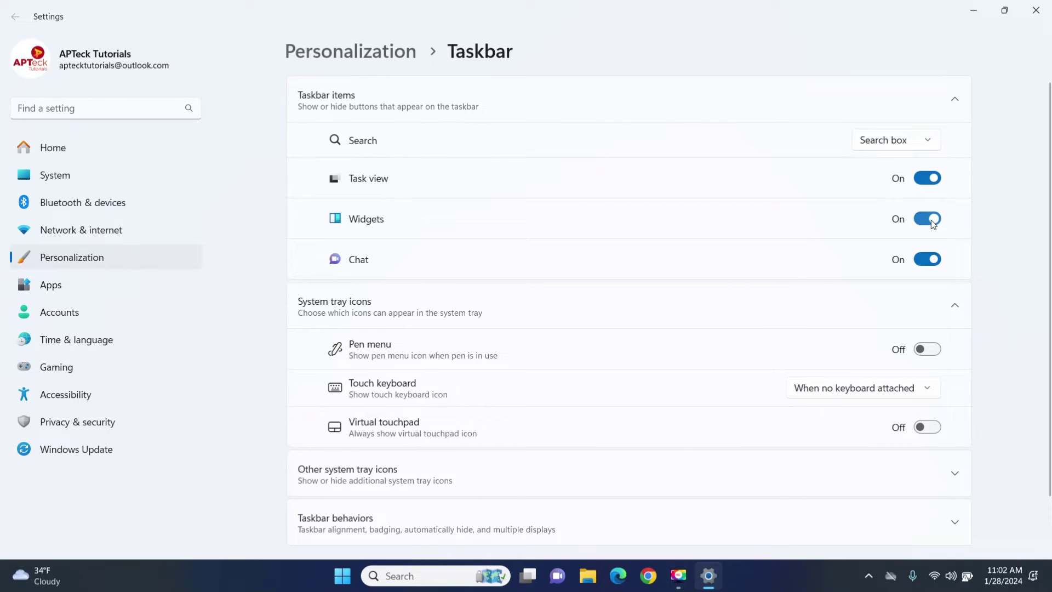
pyautogui.click(926, 220)
pyautogui.click(1030, 13)
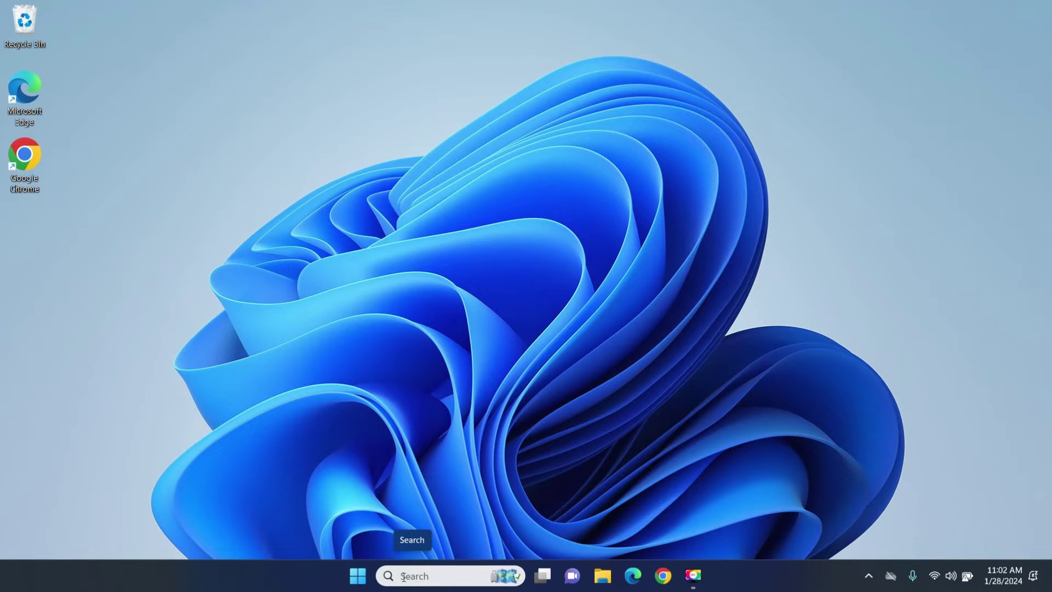
# Step: Search 'One' from the taskbar to bring up OneDrive as best match
pyautogui.click(403, 577)
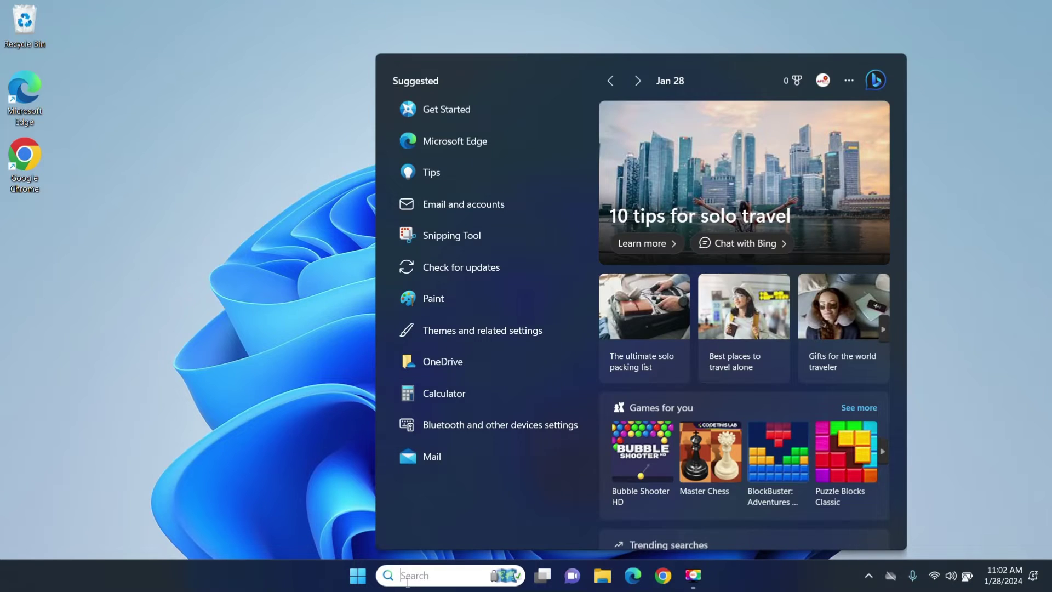
pyautogui.write('One')
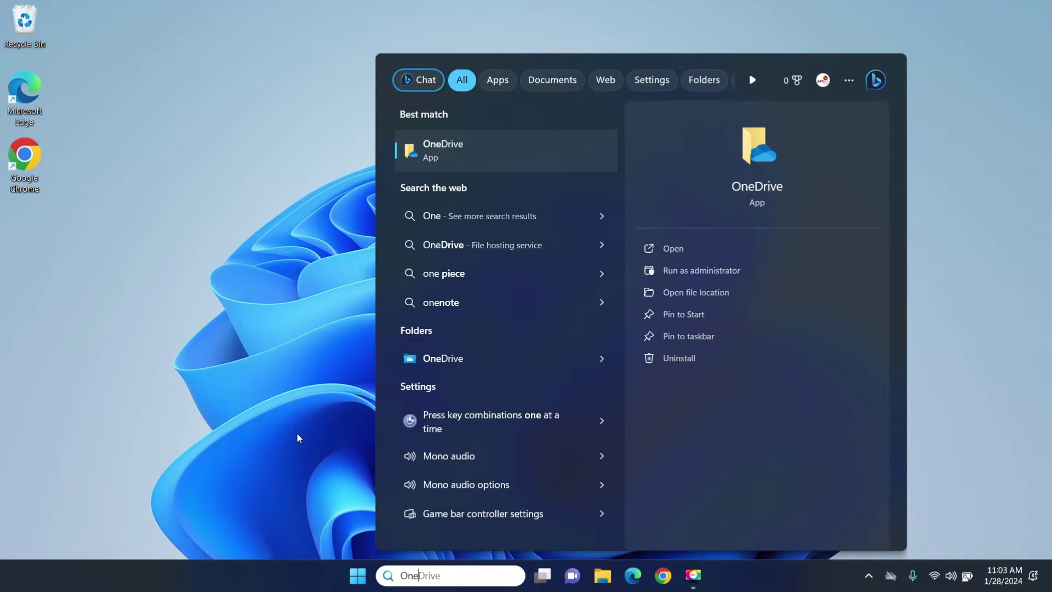
# Step: Dismiss the OneDrive search results and return to the Start menu's main view
pyautogui.click(288, 413)
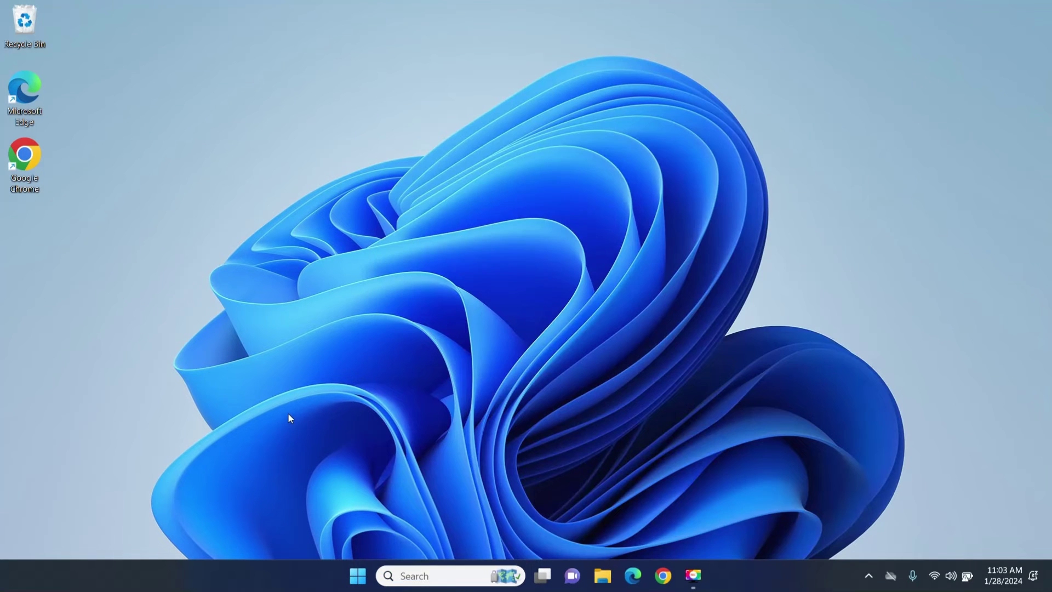
pyautogui.click(407, 577)
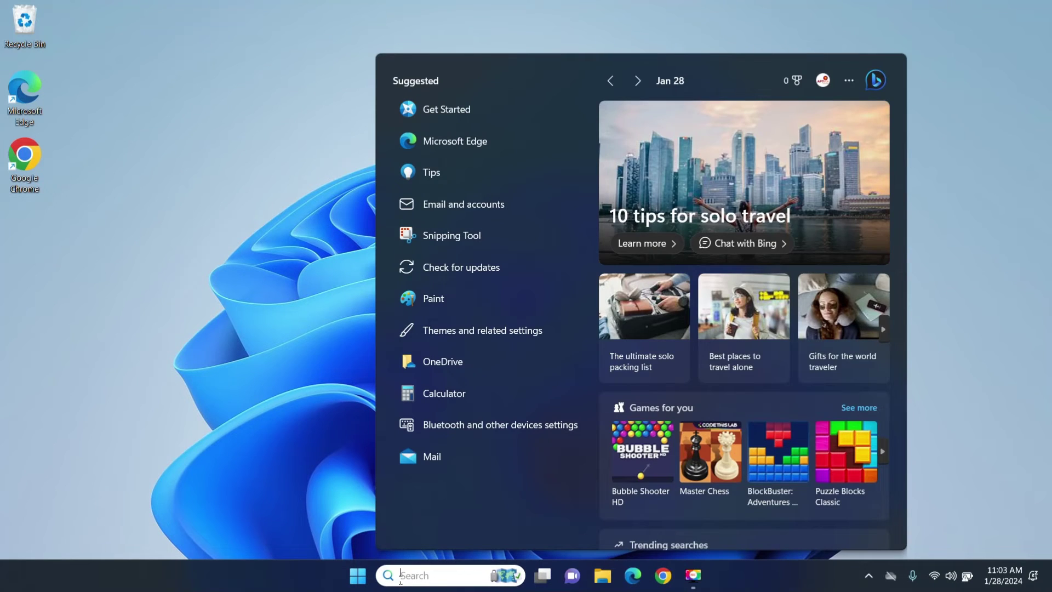
pyautogui.click(360, 586)
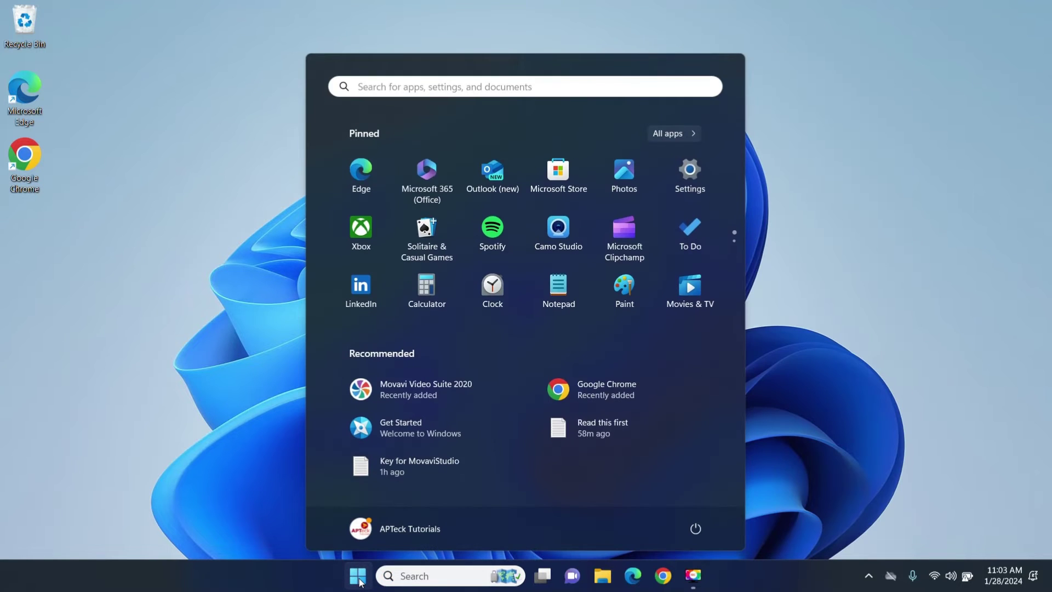
pyautogui.click(365, 86)
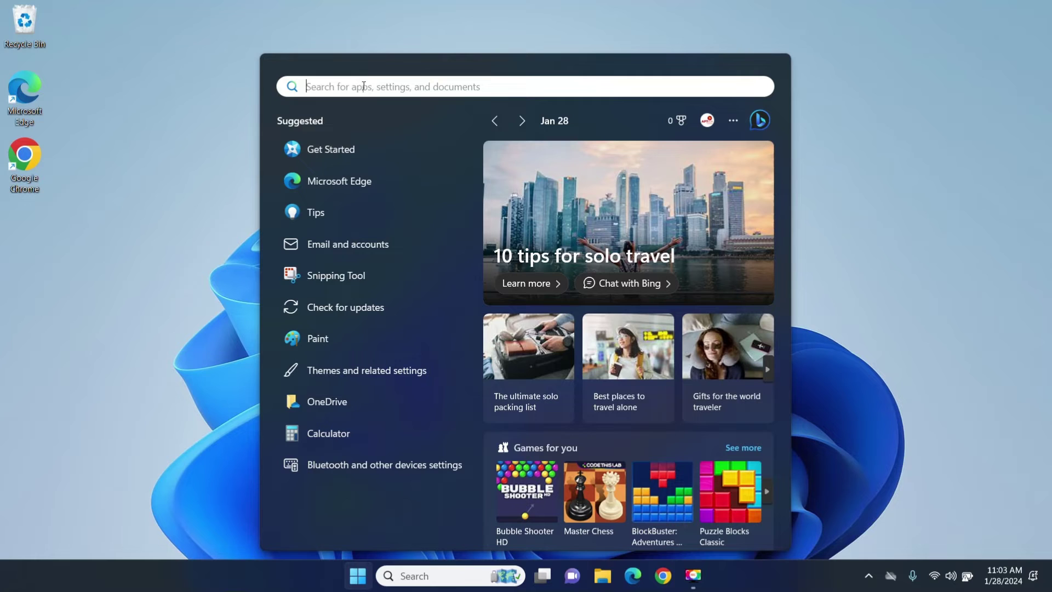
pyautogui.click(402, 577)
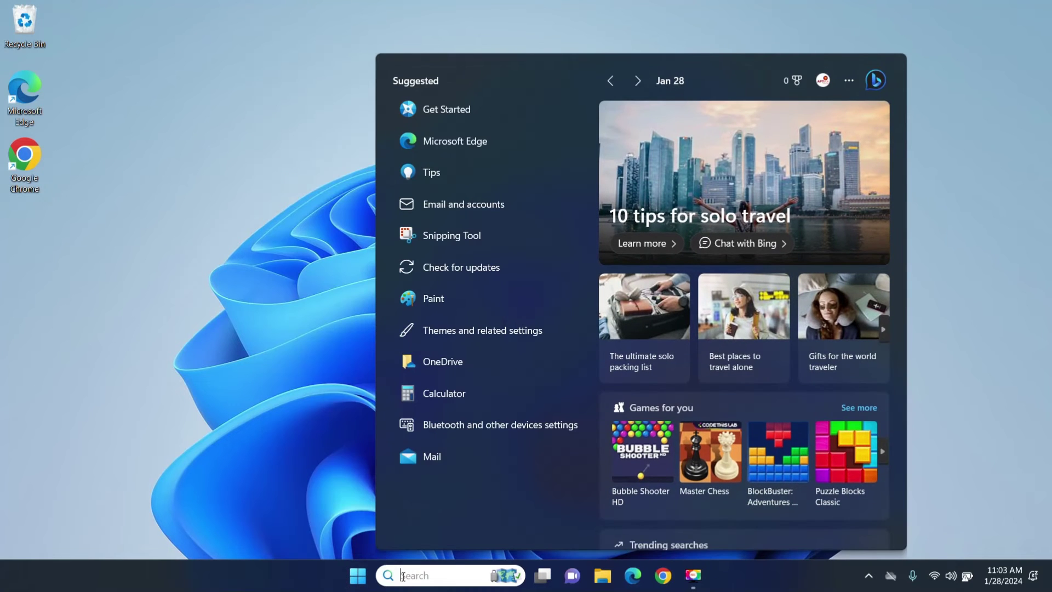
pyautogui.press('super')
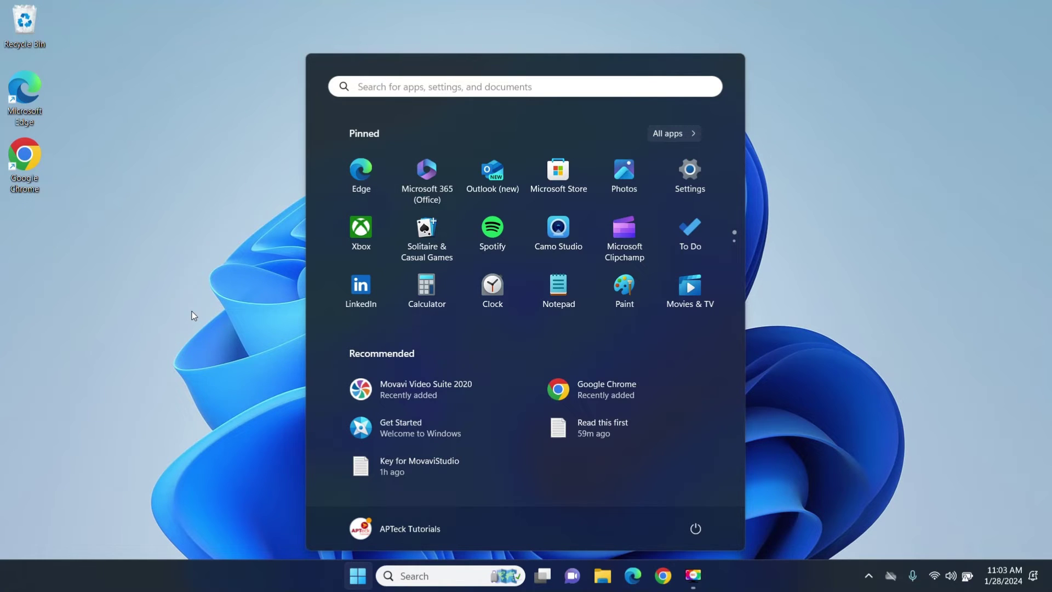
# Step: Set the Search option to Hide on the Taskbar settings page
pyautogui.rightClick(749, 580)
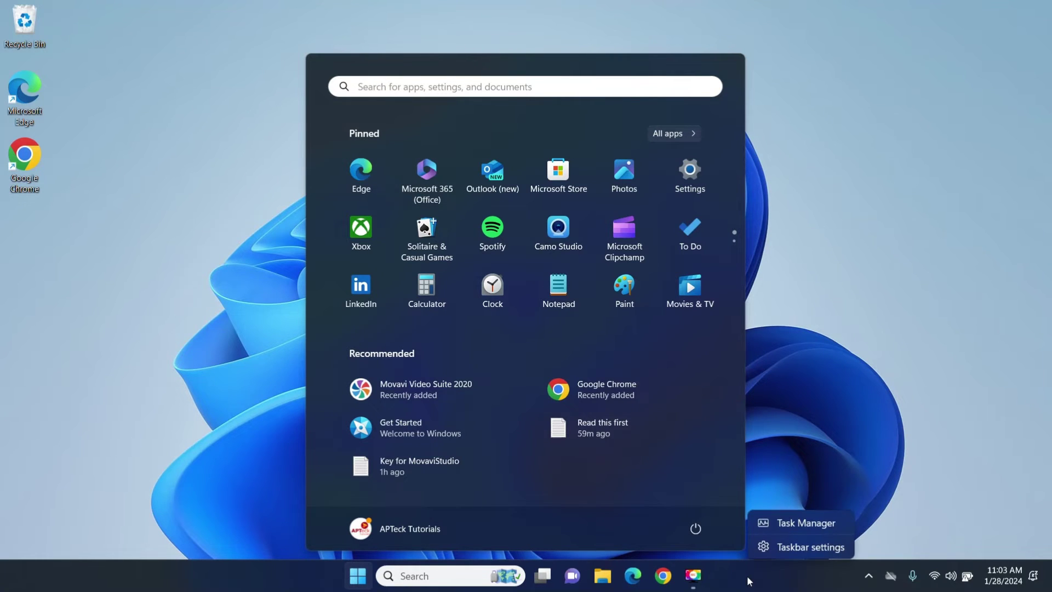
pyautogui.click(818, 395)
pyautogui.rightClick(789, 584)
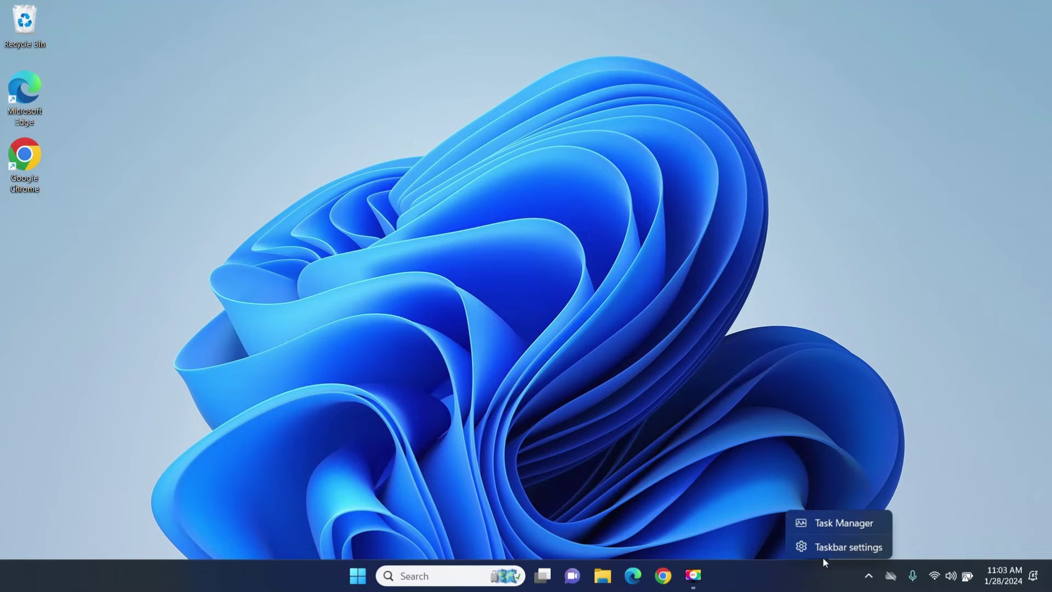
pyautogui.click(834, 547)
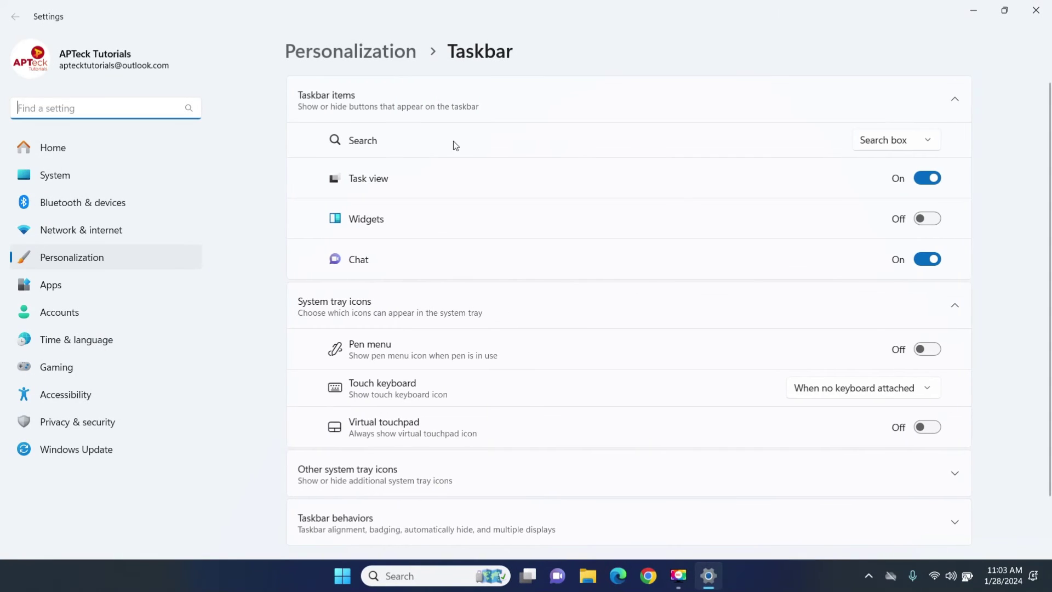
pyautogui.click(895, 141)
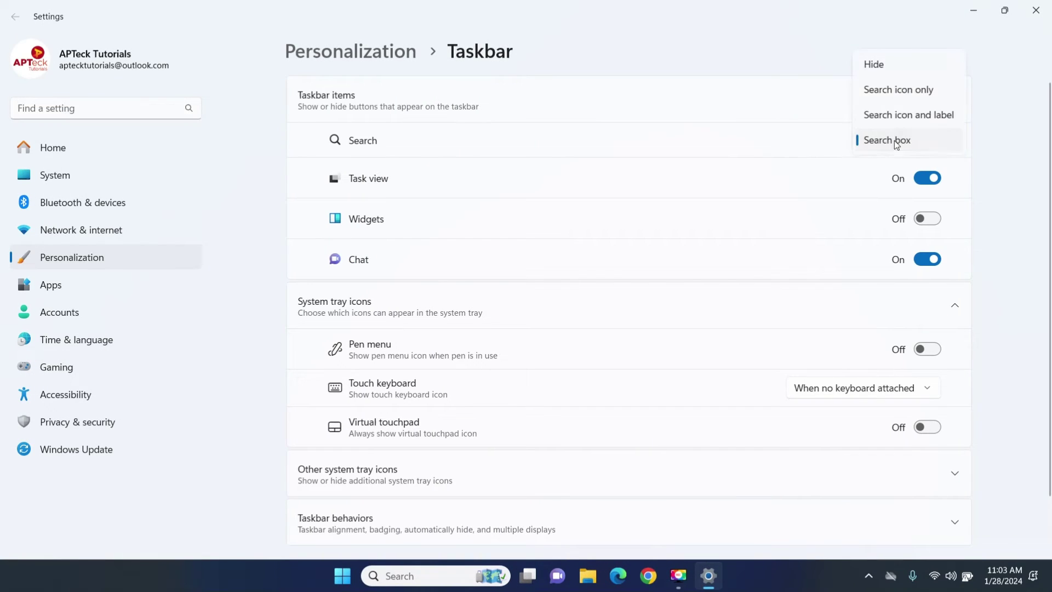
pyautogui.click(881, 64)
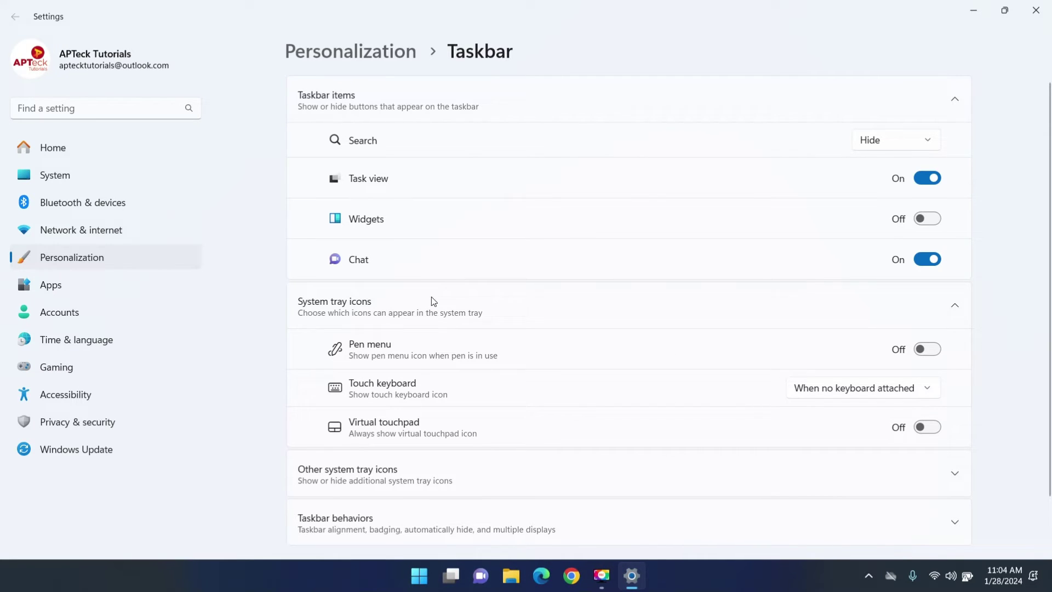
# Step: Preview Task View, then switch Task view and Chat Off and close Settings
pyautogui.click(453, 582)
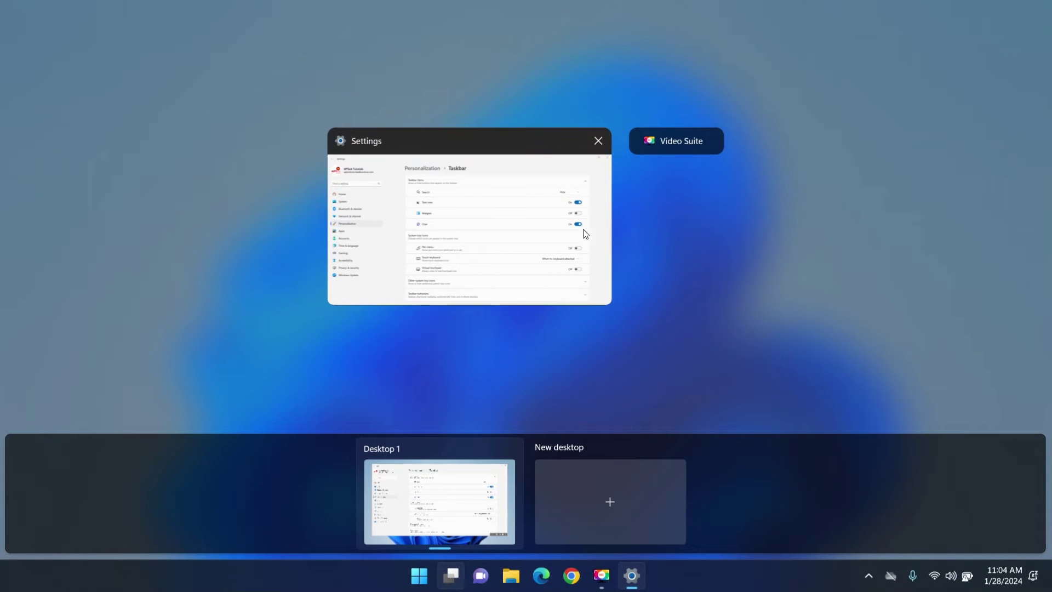
pyautogui.click(460, 585)
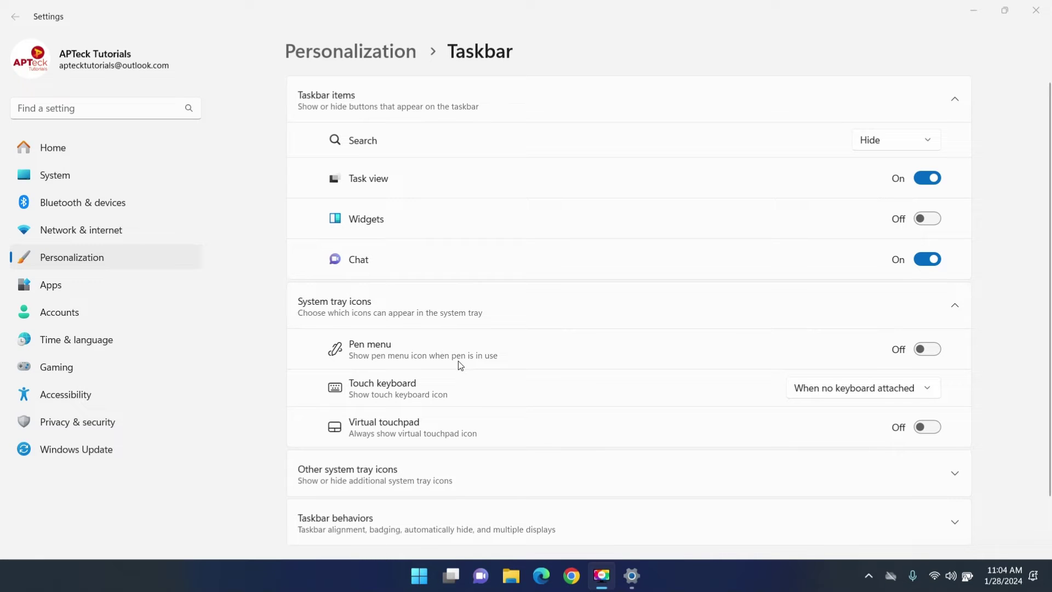
pyautogui.click(939, 181)
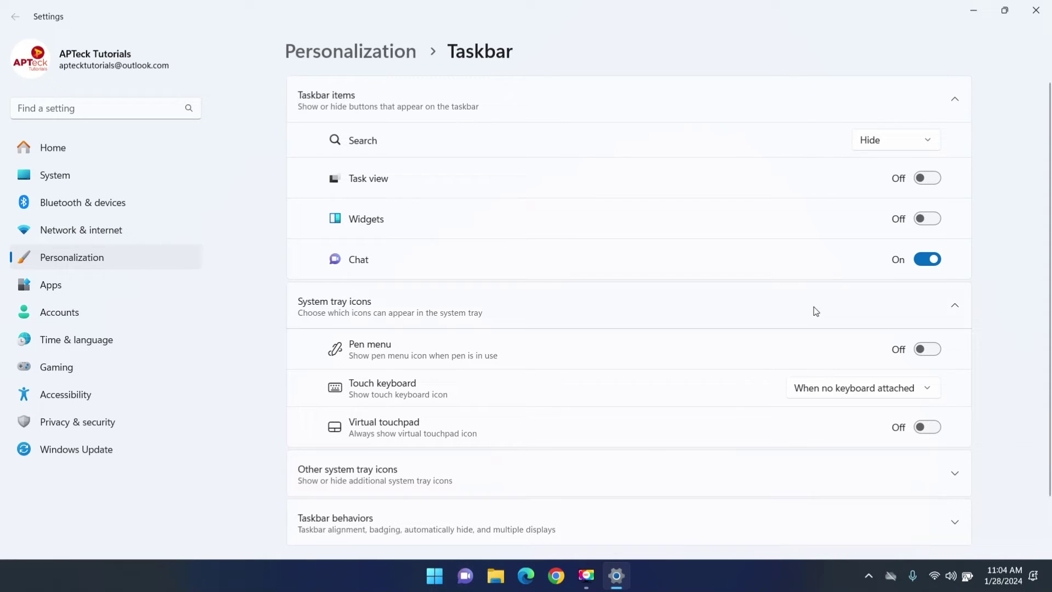
pyautogui.click(927, 260)
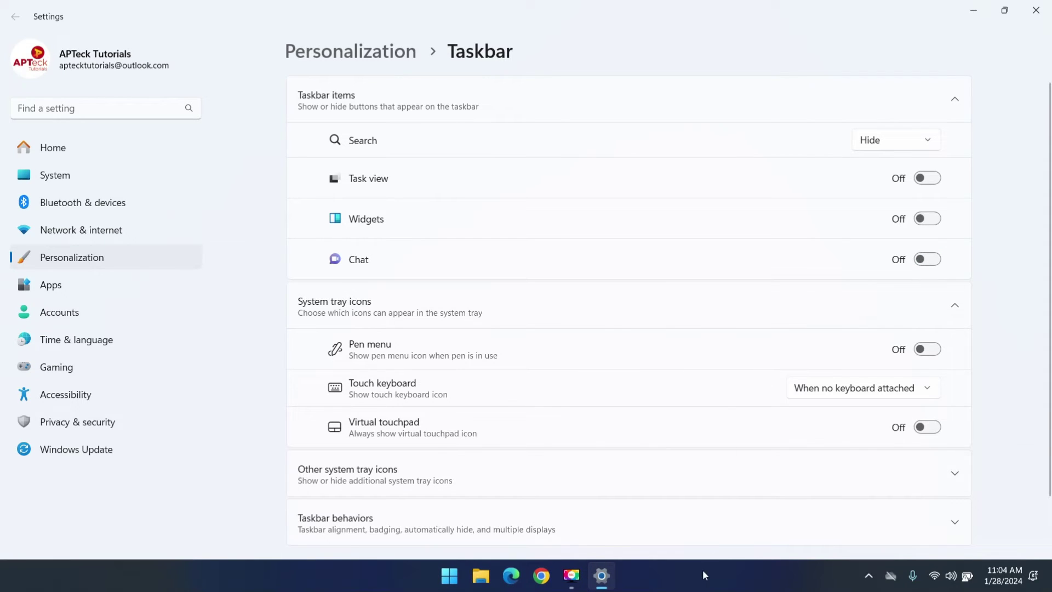
pyautogui.click(1036, 10)
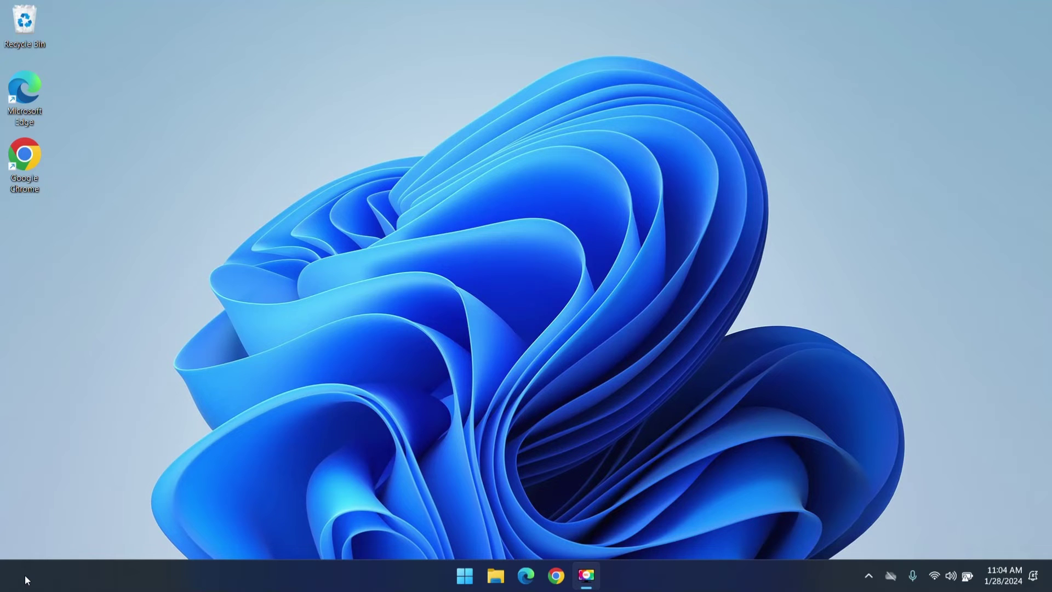
# Step: Set Taskbar alignment to Left under Taskbar behaviors
pyautogui.rightClick(683, 579)
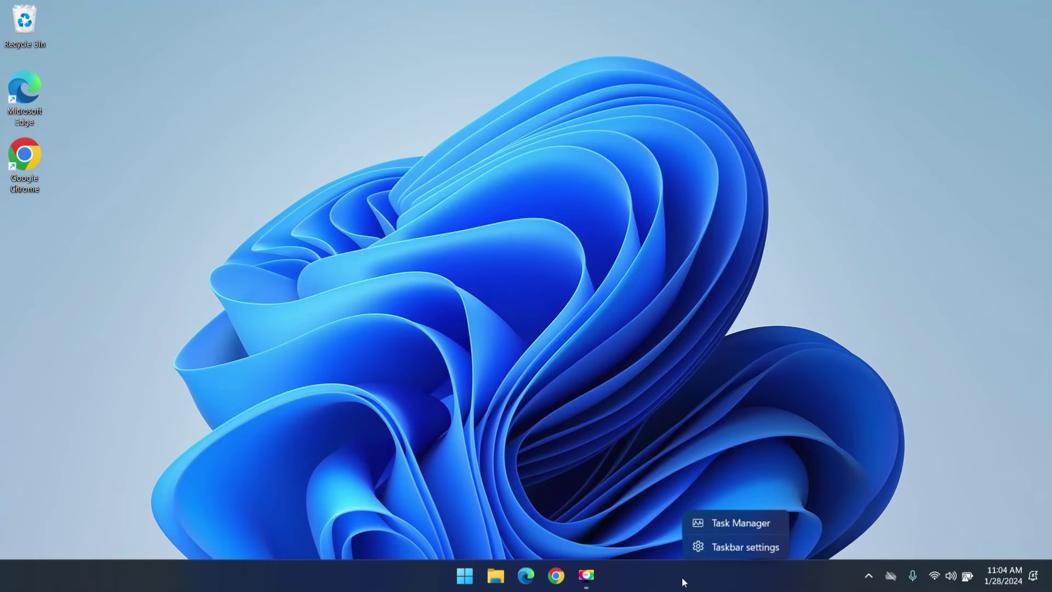
pyautogui.click(723, 543)
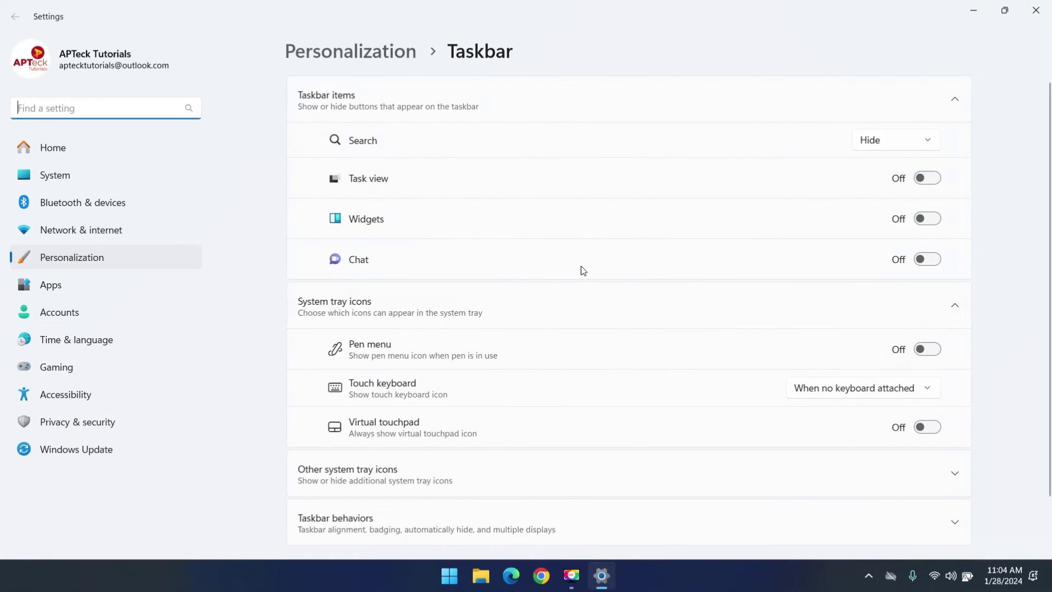
pyautogui.scroll(-2, 470, 474)
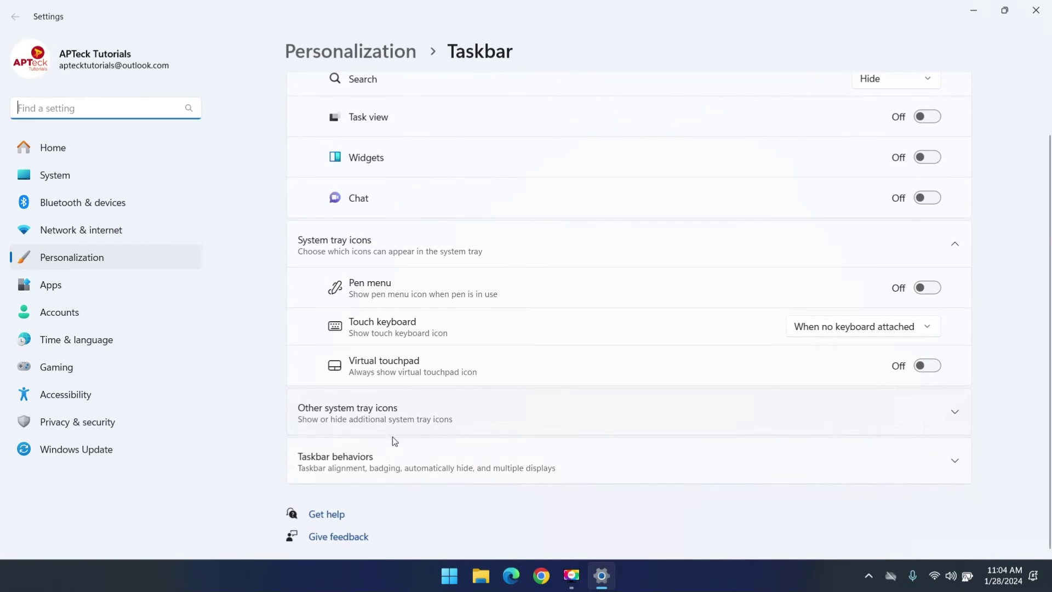
pyautogui.click(375, 463)
pyautogui.scroll(-4, 381, 470)
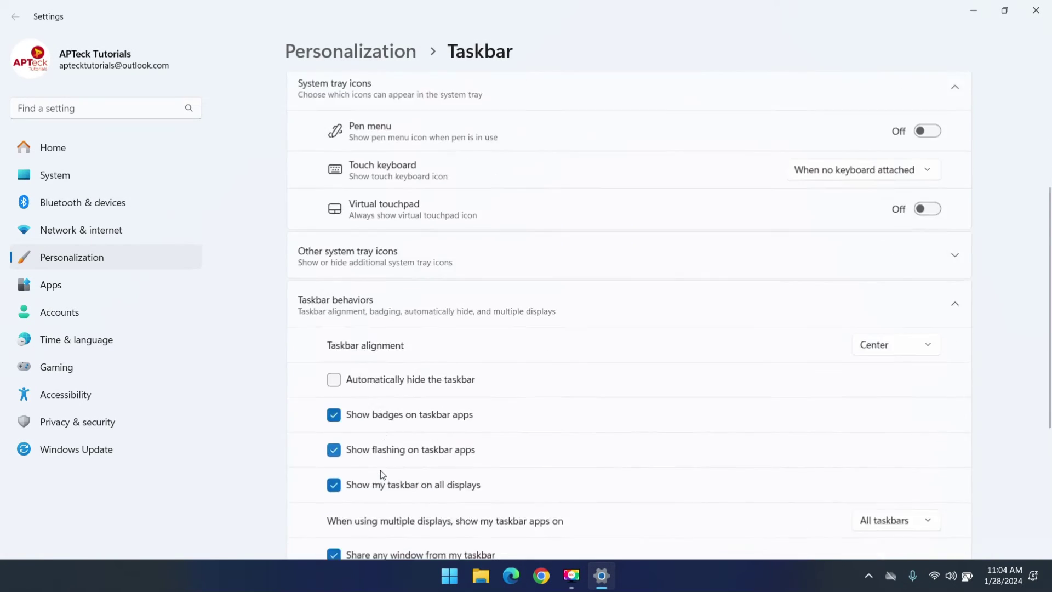
pyautogui.click(898, 286)
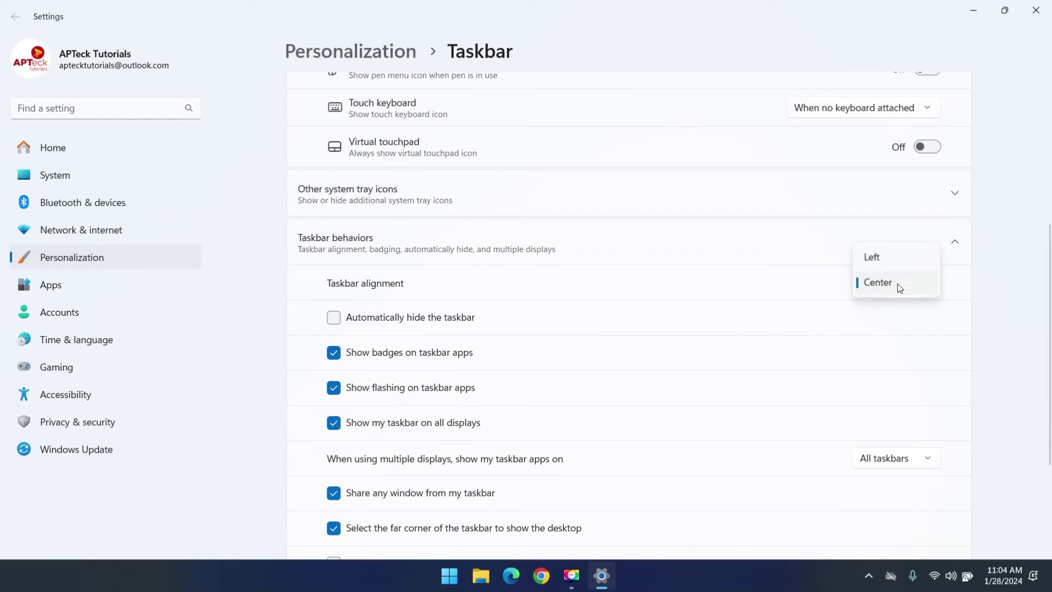
pyautogui.click(889, 260)
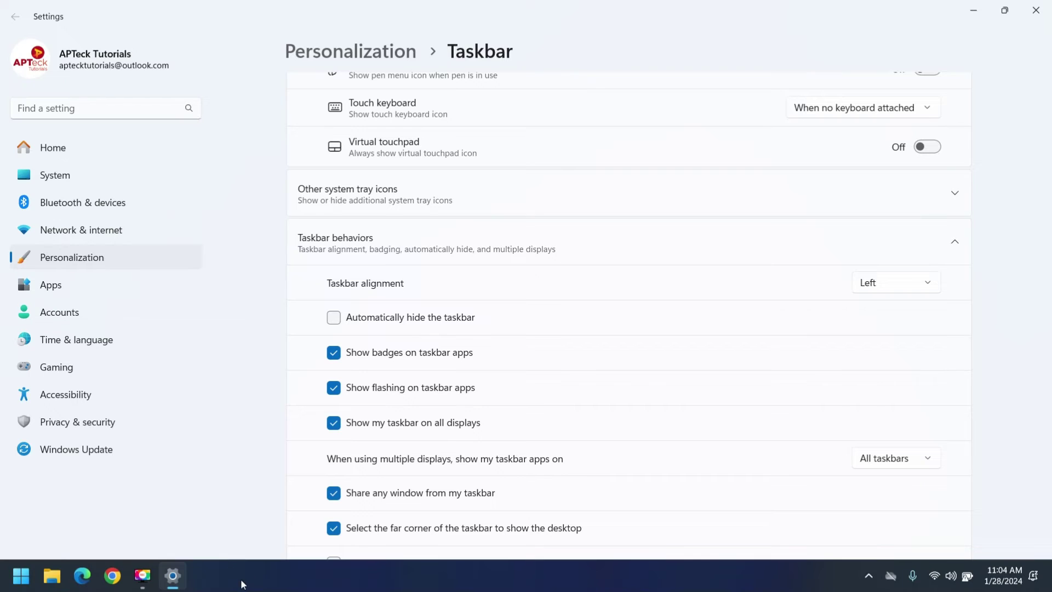
# Step: Check the hidden tray icons overflow, then close Settings
pyautogui.click(868, 575)
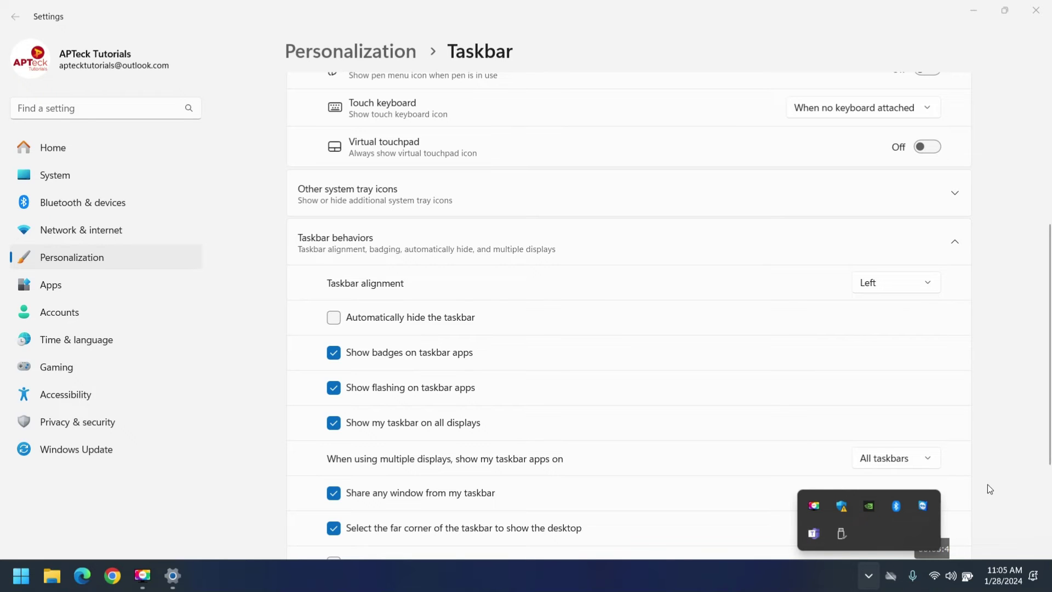
pyautogui.click(1008, 479)
pyautogui.scroll(4, 822, 277)
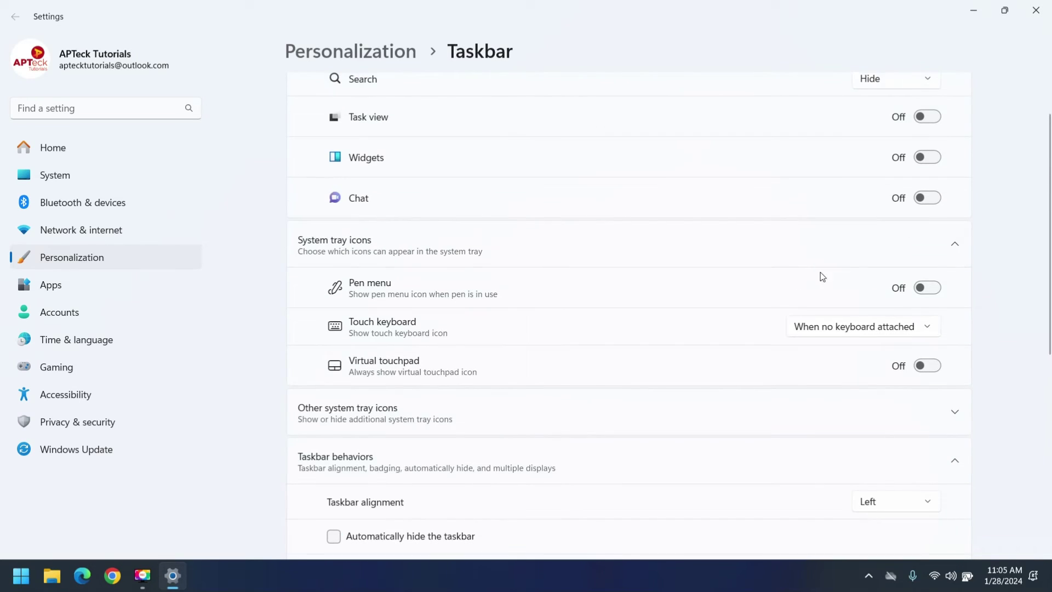
pyautogui.click(1036, 10)
# Step: Reopen Taskbar settings and expand the Other system tray icons list
pyautogui.rightClick(659, 577)
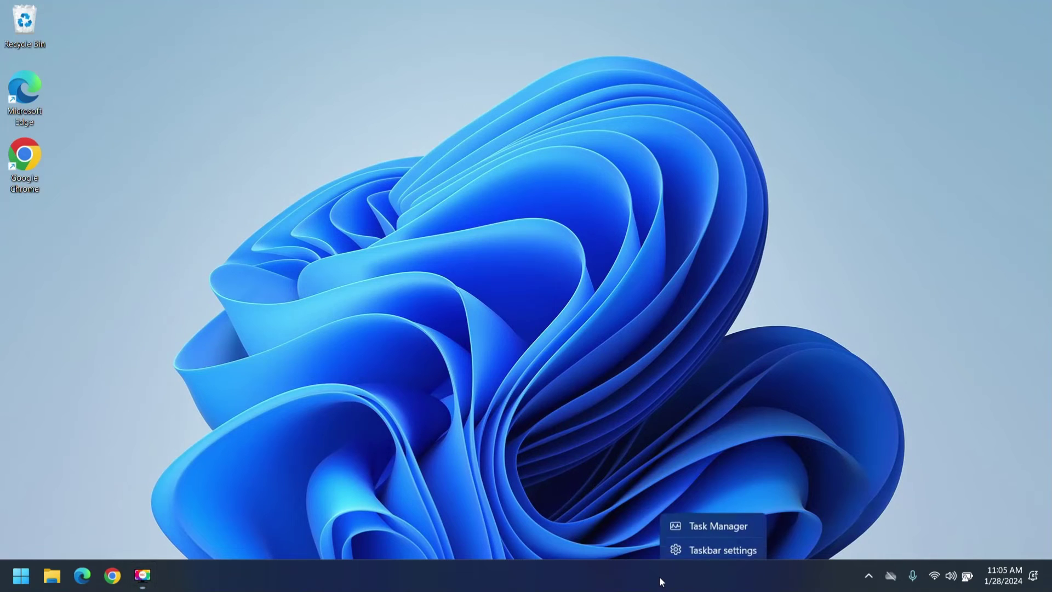
pyautogui.click(701, 550)
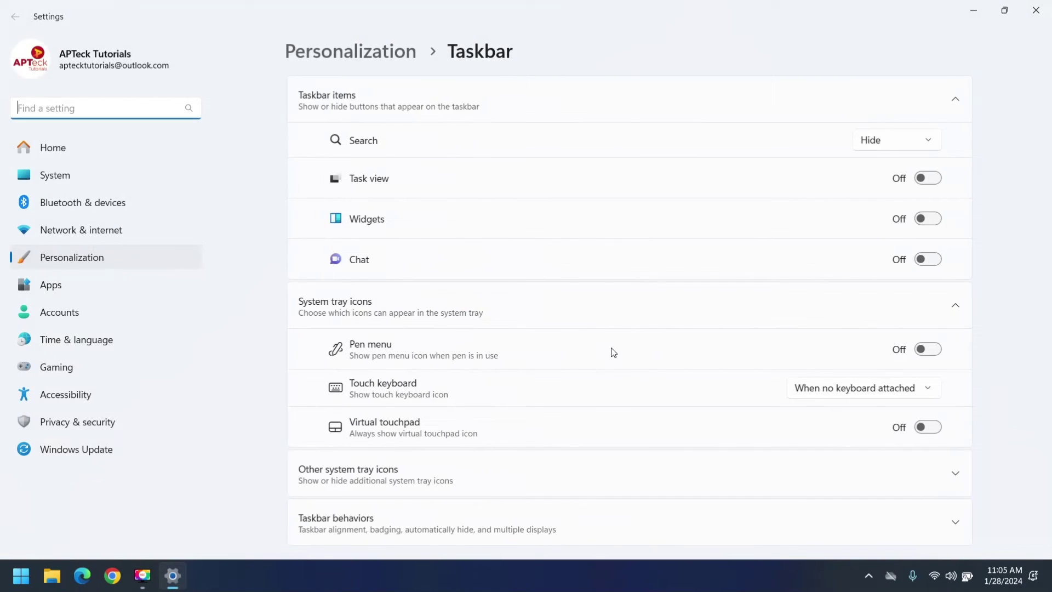
pyautogui.scroll(-2, 608, 361)
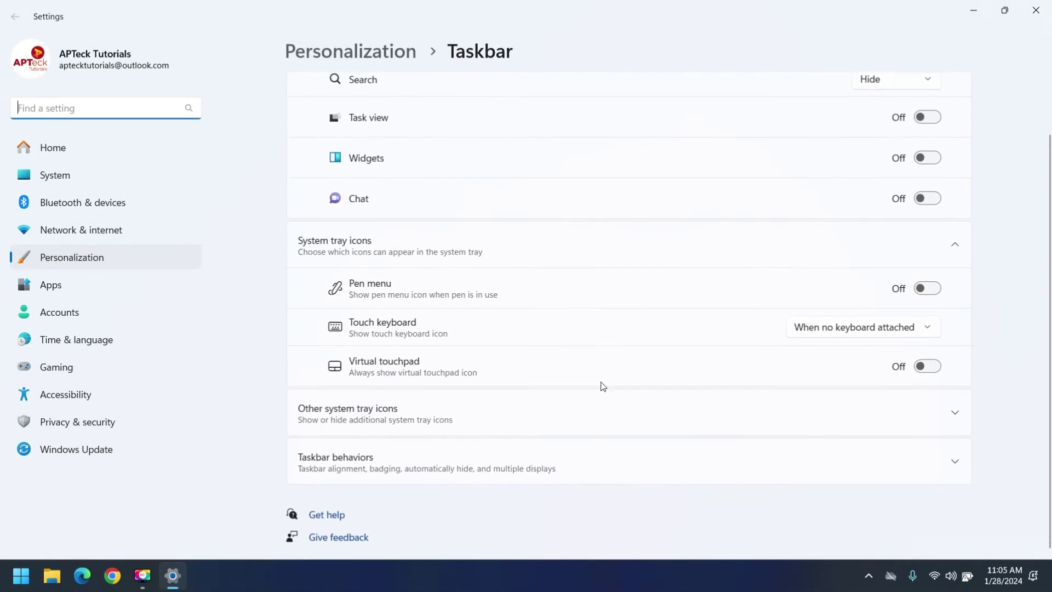
pyautogui.click(385, 415)
pyautogui.scroll(-3, 389, 413)
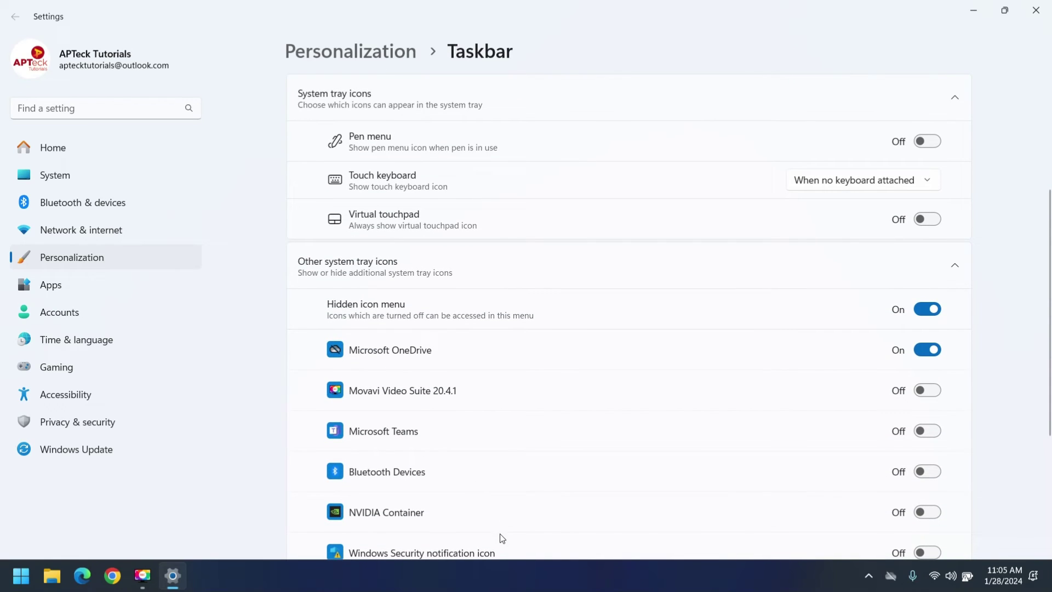
pyautogui.scroll(-3, 559, 449)
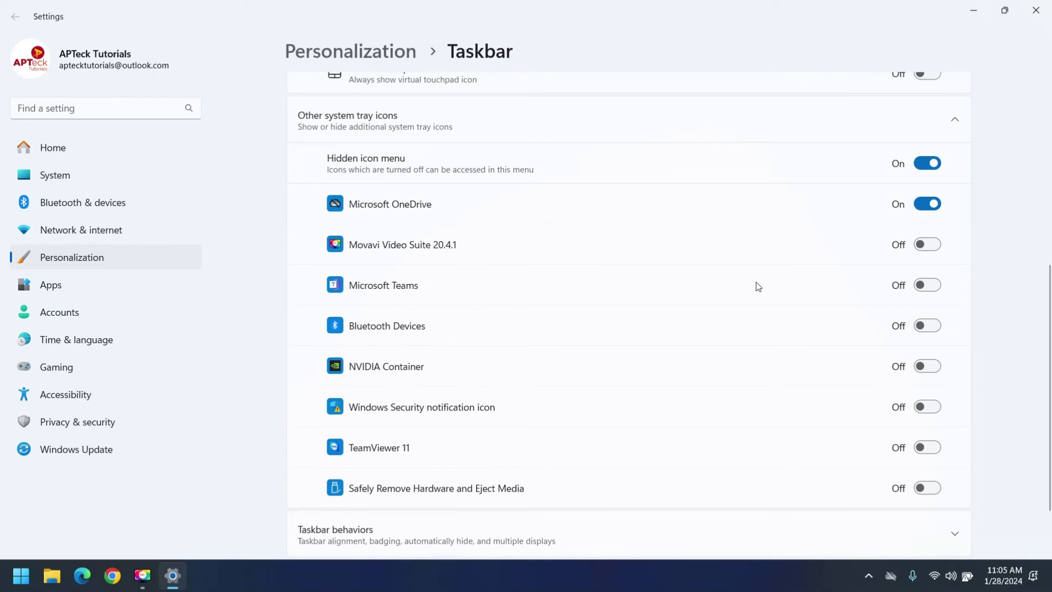
# Step: Turn On Movavi, Teams, Bluetooth, NVIDIA Container, Windows Security, TeamViewer 11 and Safely Remove Hardware
pyautogui.click(928, 244)
pyautogui.click(929, 285)
pyautogui.click(930, 327)
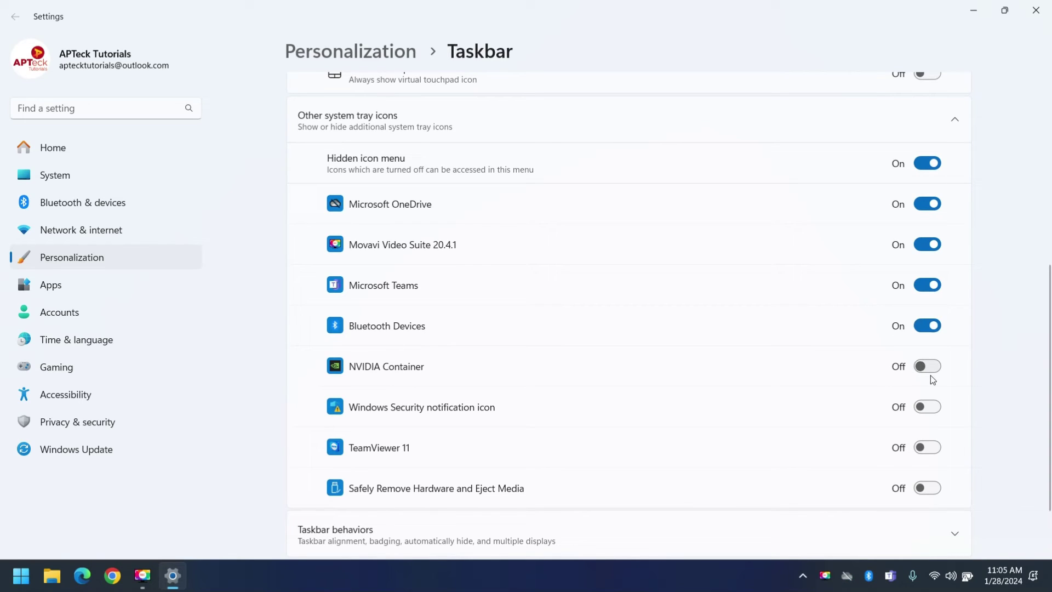
pyautogui.click(930, 366)
pyautogui.click(928, 407)
pyautogui.click(929, 448)
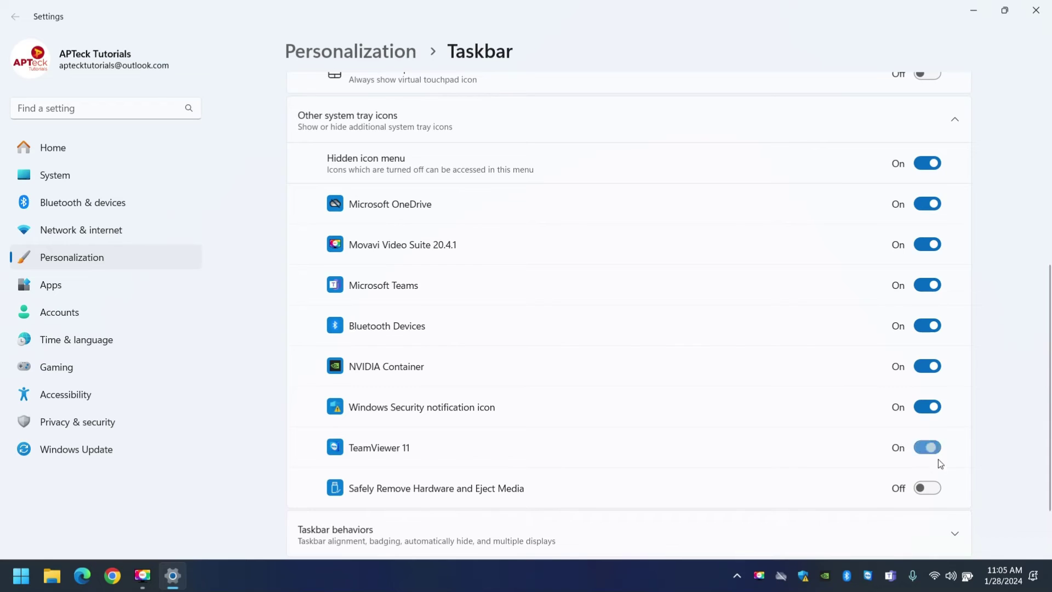
pyautogui.click(930, 488)
# Step: Switch those seven tray icons back Off and open the hidden-icons overflow
pyautogui.scroll(-2, 802, 478)
pyautogui.scroll(2, 867, 479)
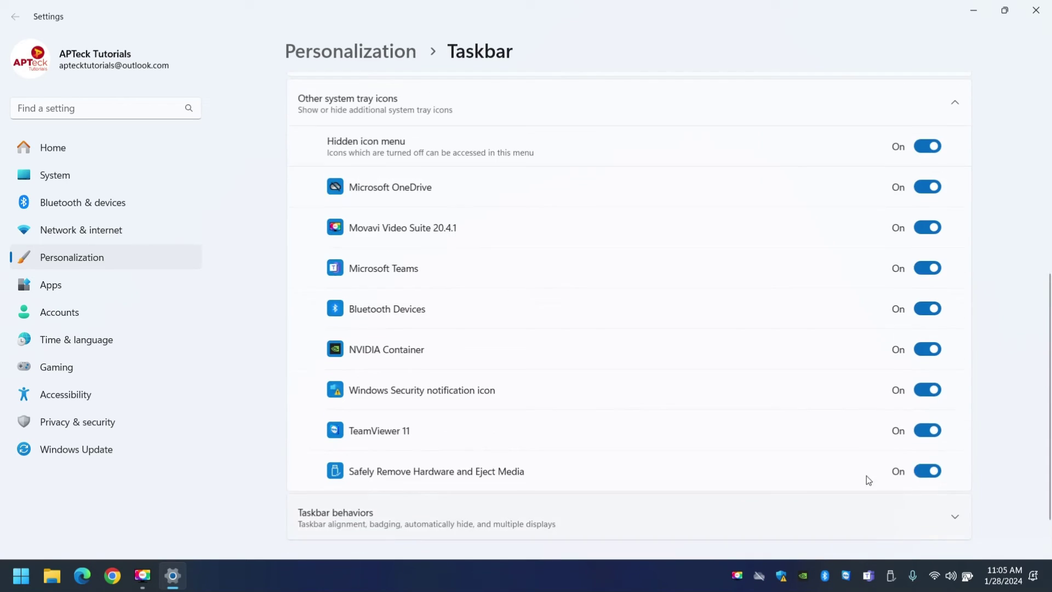
pyautogui.click(923, 488)
pyautogui.click(924, 448)
pyautogui.click(925, 406)
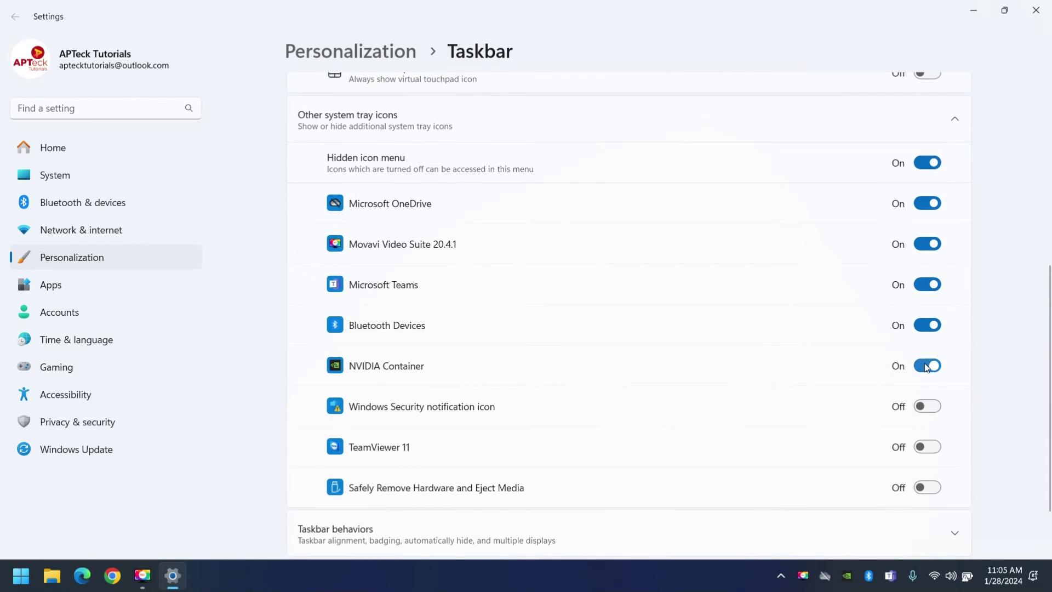
pyautogui.click(924, 366)
pyautogui.click(921, 326)
pyautogui.click(923, 285)
pyautogui.click(921, 245)
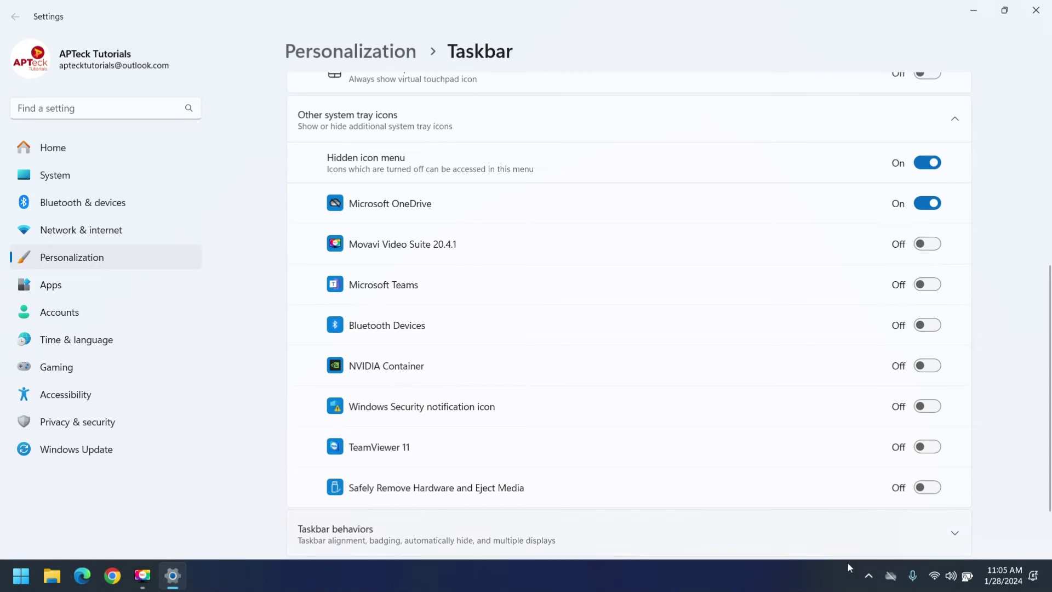
pyautogui.click(868, 575)
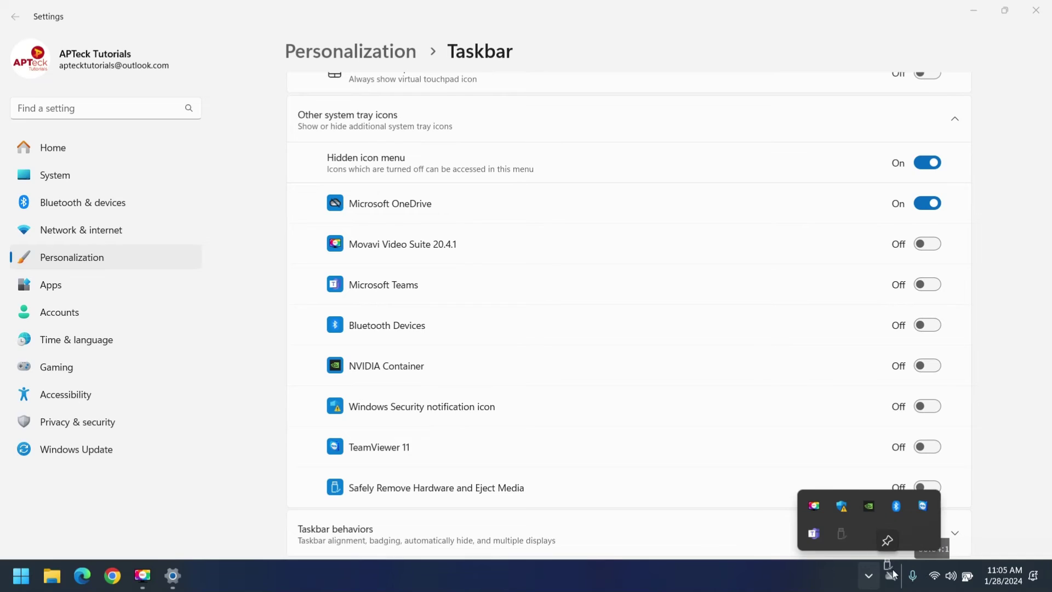
# Step: Drag Safely Remove Hardware, Windows Security, Movavi, Bluetooth and TeamViewer onto the tray; close Settings
pyautogui.moveTo(892, 573); pyautogui.dragTo(893, 573)
pyautogui.moveTo(845, 537); pyautogui.dragTo(876, 575)
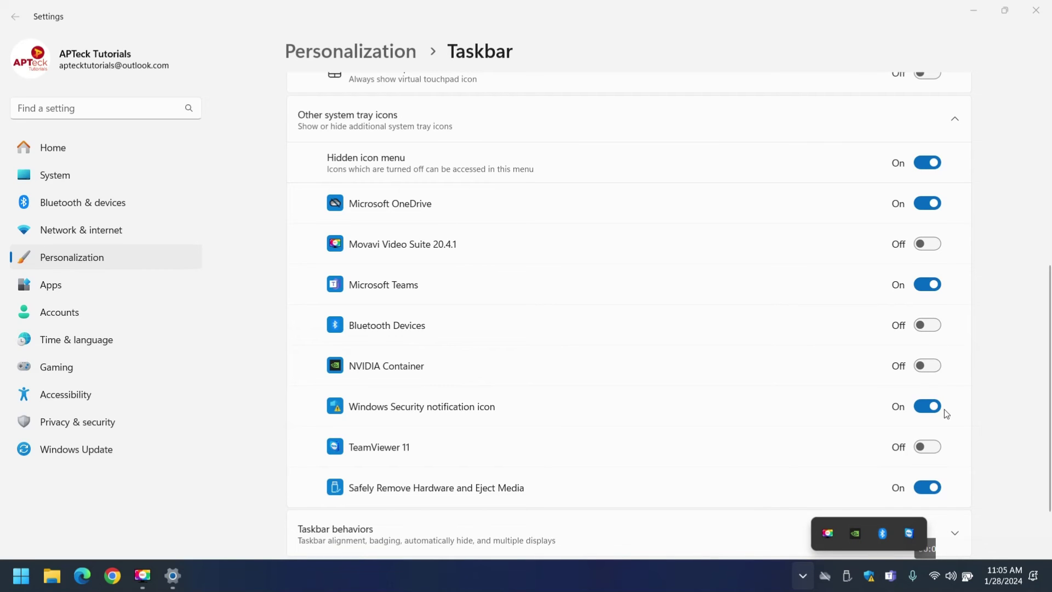
pyautogui.moveTo(829, 531); pyautogui.dragTo(829, 575)
pyautogui.moveTo(855, 536); pyautogui.dragTo(839, 588)
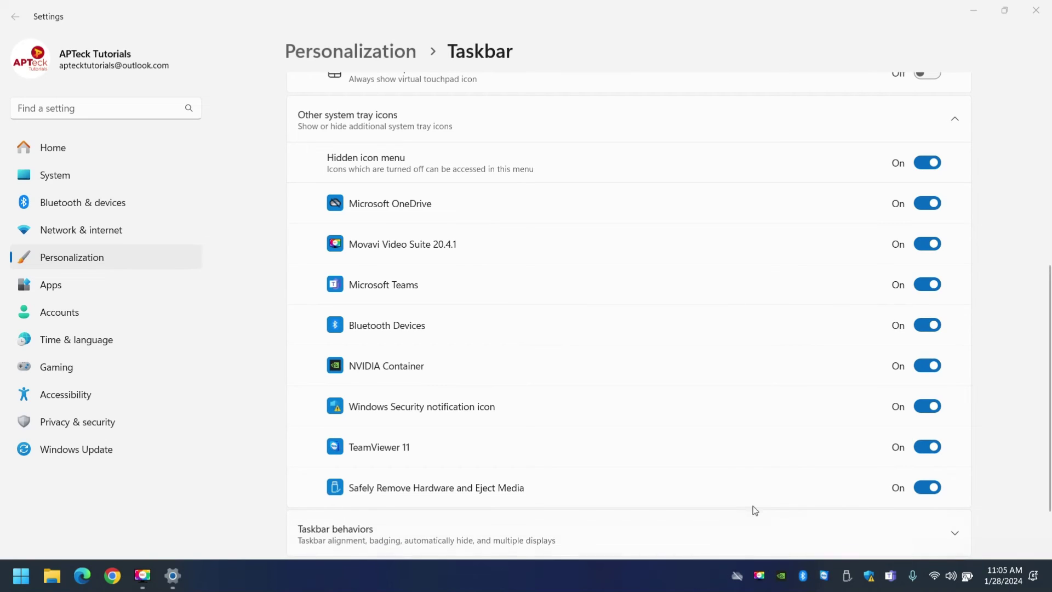
pyautogui.click(1036, 10)
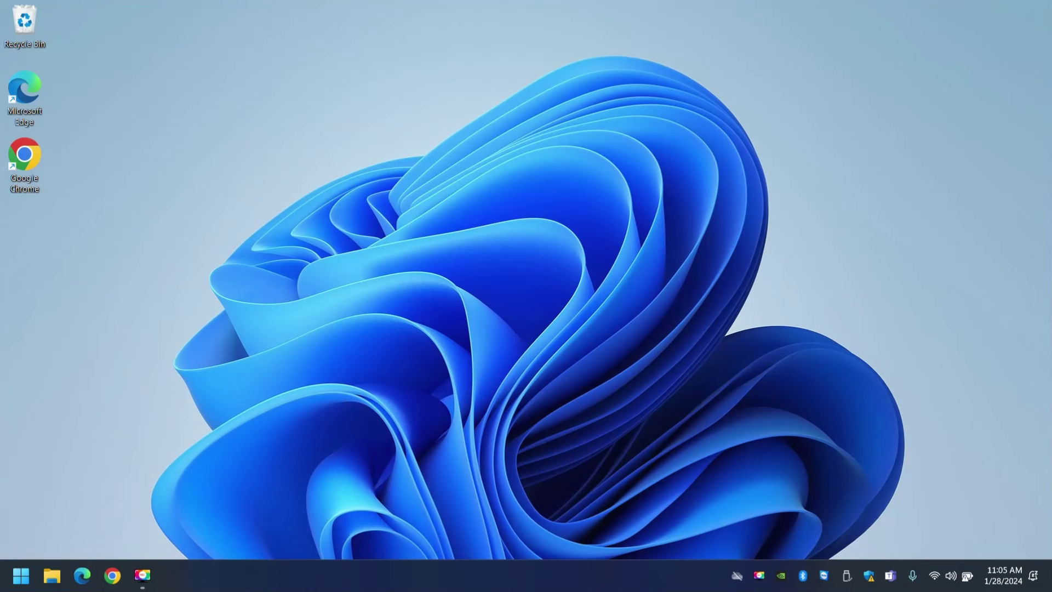
# Step: Open Windows Security from the tray shield and dismiss the OneDrive setup warning
pyautogui.click(871, 576)
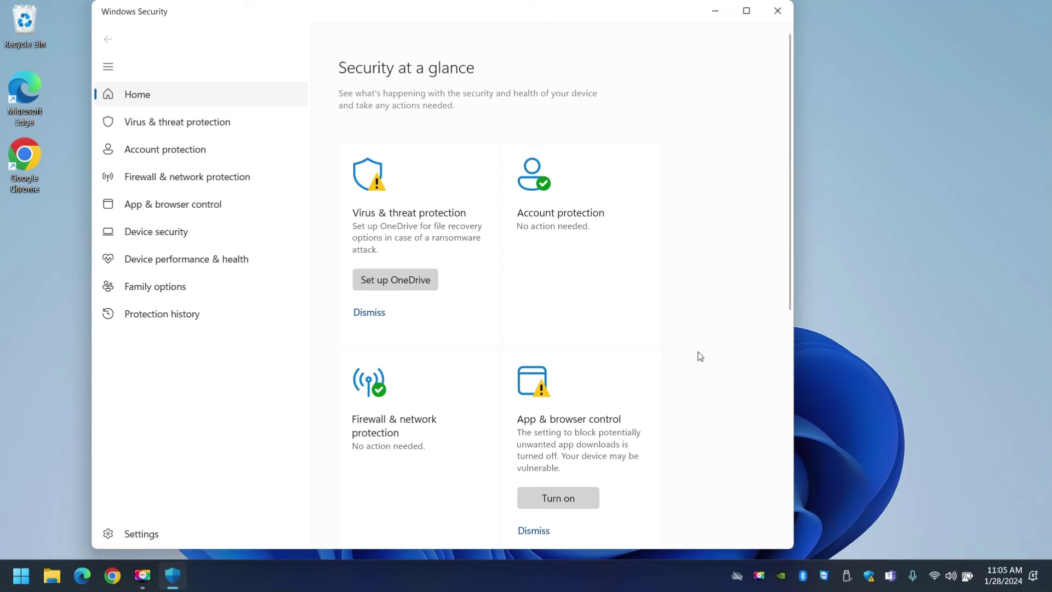
pyautogui.scroll(-3, 701, 355)
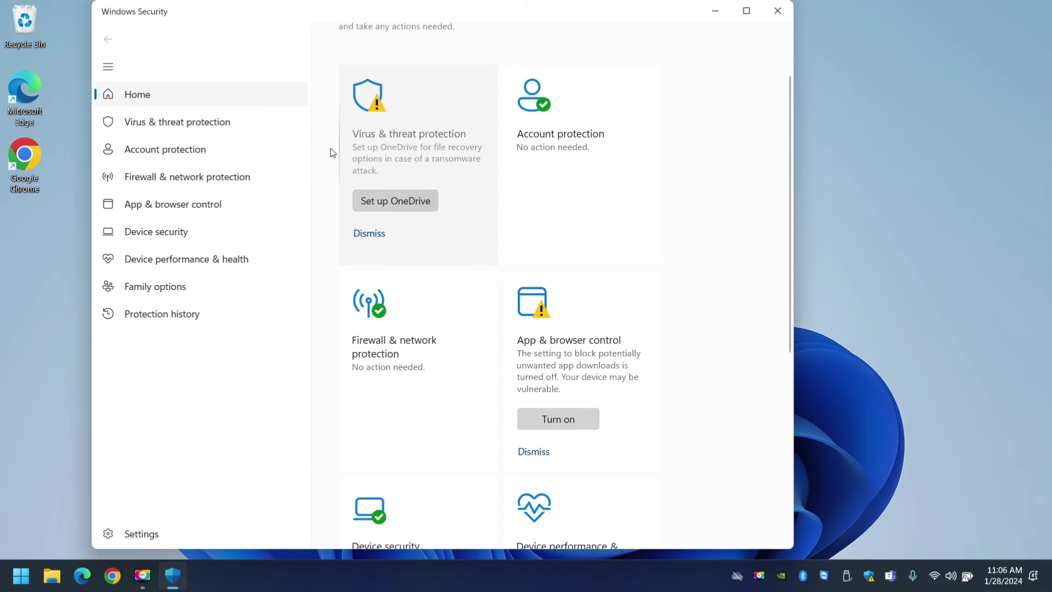
pyautogui.click(369, 234)
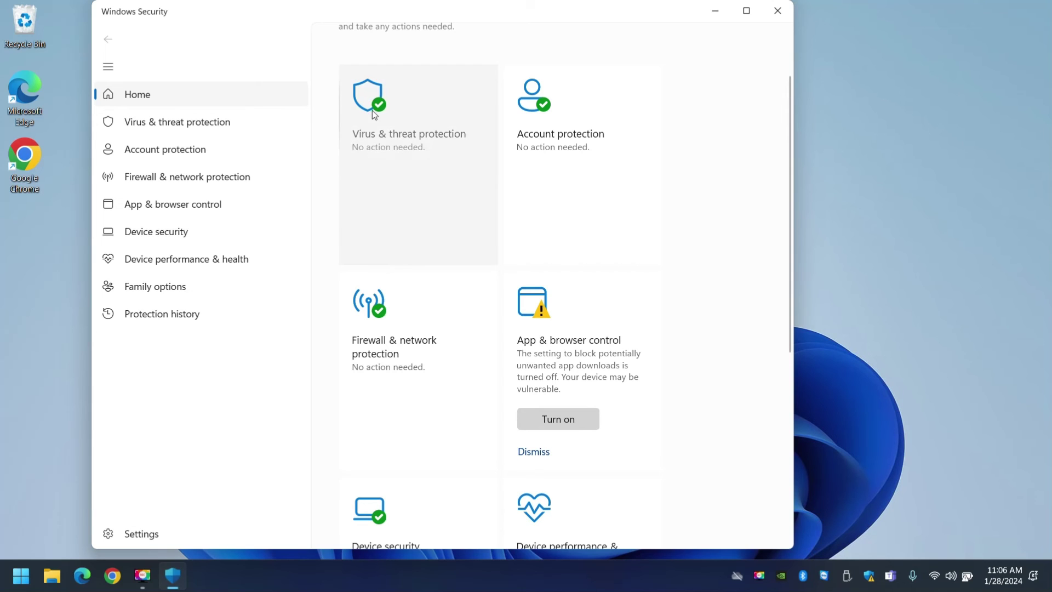
# Step: Turn on potentially unwanted app blocking under App & browser control
pyautogui.scroll(-1, 648, 303)
pyautogui.scroll(-1, 648, 304)
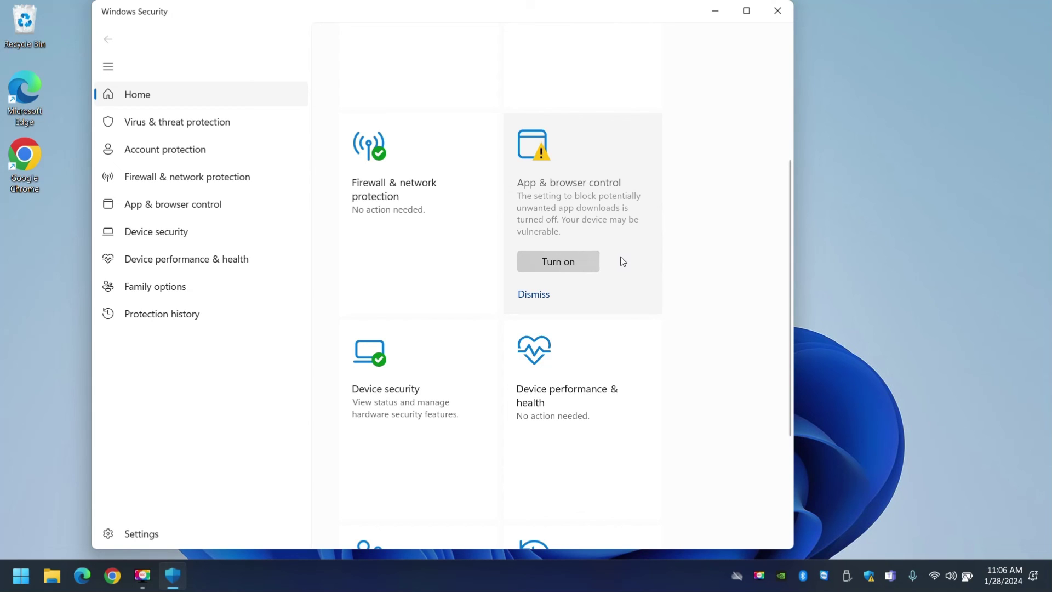
pyautogui.click(560, 264)
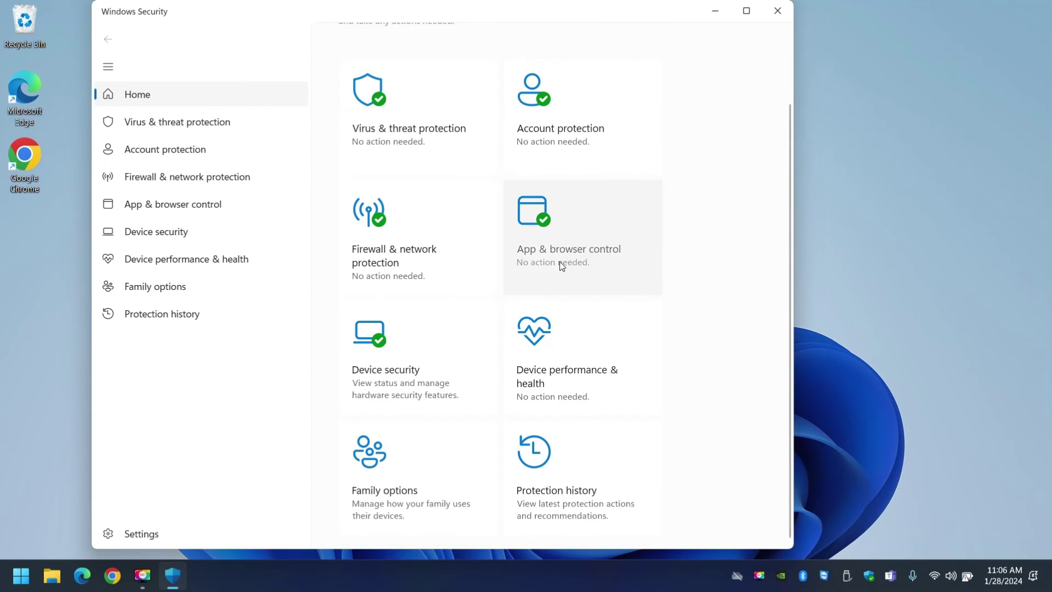
# Step: Close the Windows Security window to return to the desktop
pyautogui.click(773, 15)
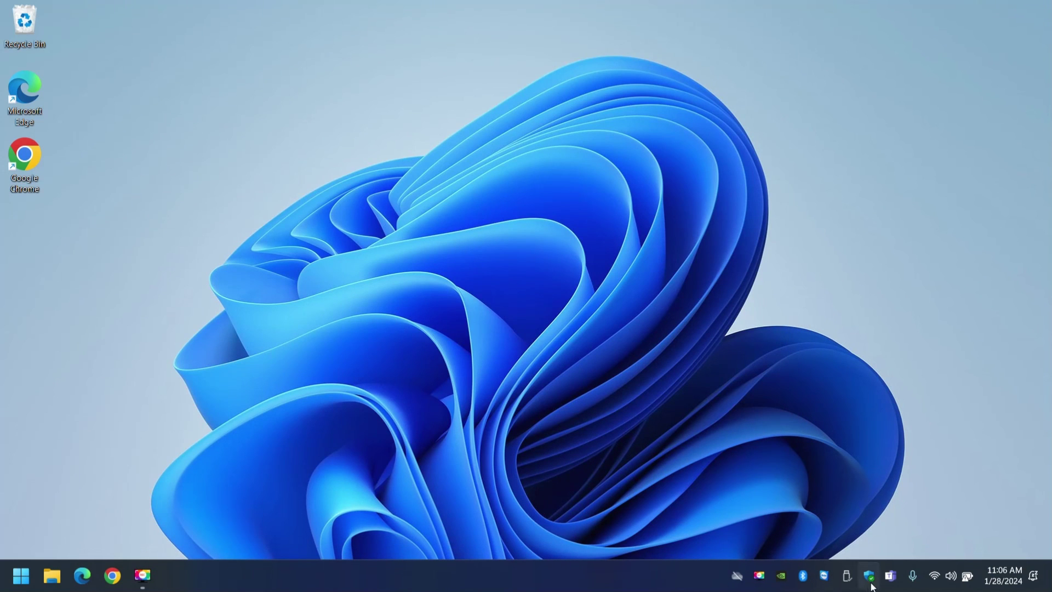